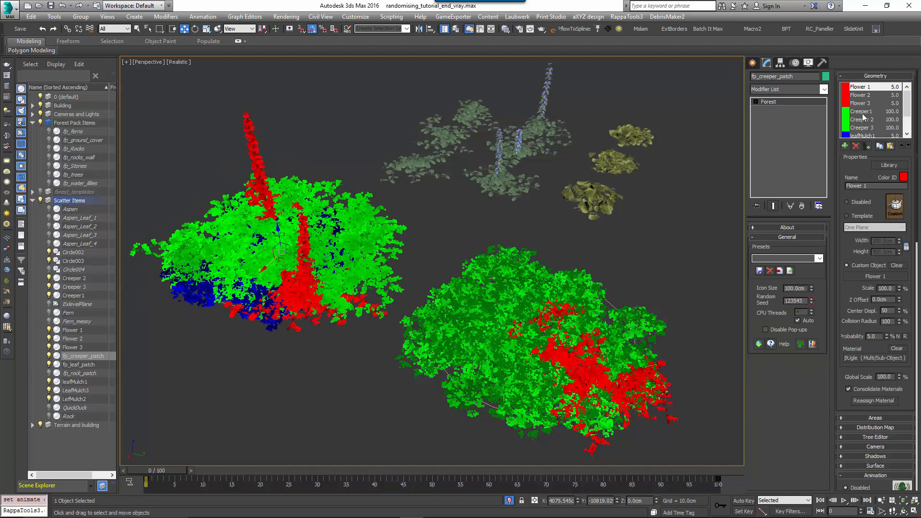
Try a lower probability for the Flower 1, Flower 2 and Flower 3 geometry items and restore it to 5
shift+click(861, 103)
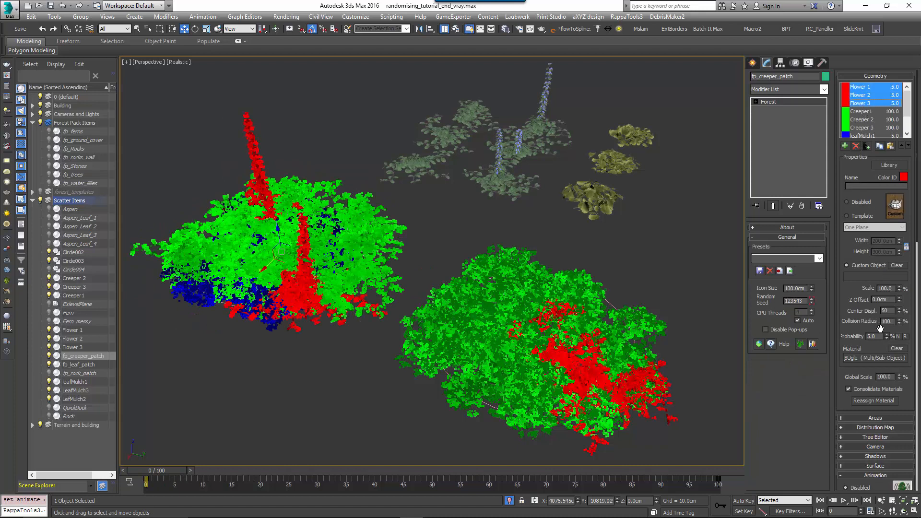
drag(887, 335, 859, 337)
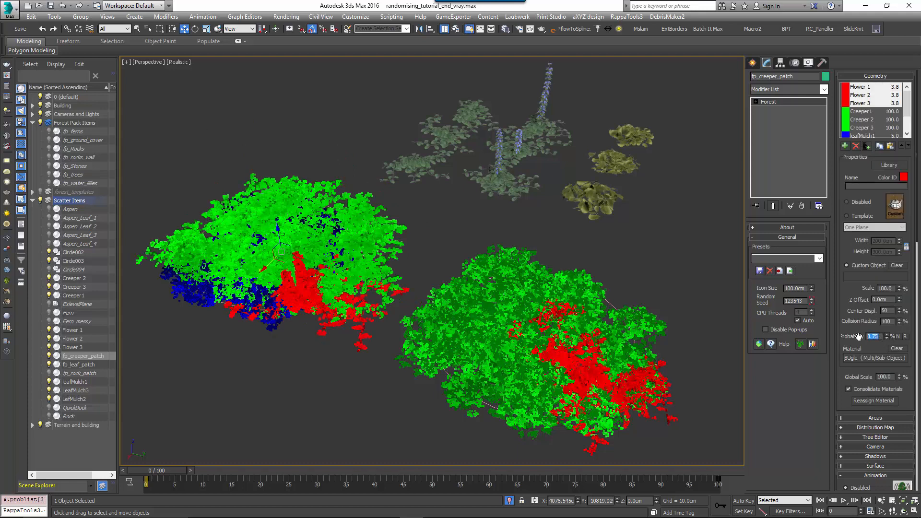
text(2.35)
key(Return)
text(5)
key(Return)
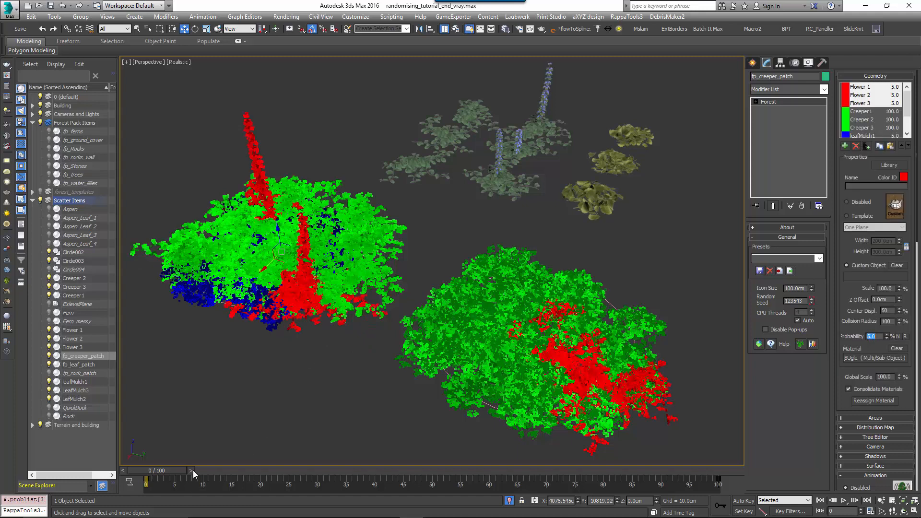
Step through the timeline frame by frame from 0 to 8 to examine how the creeper patch varies
click(193, 469)
click(196, 469)
click(200, 468)
click(205, 468)
click(211, 468)
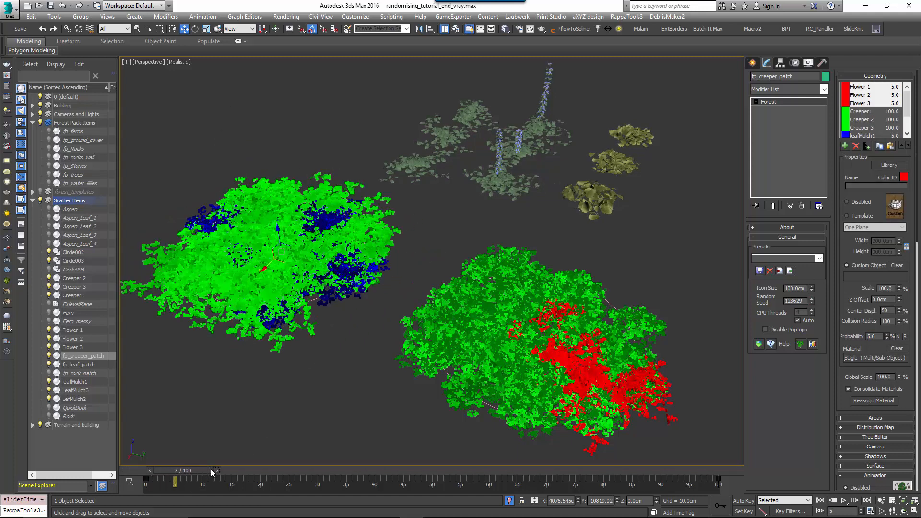
click(215, 468)
click(221, 468)
click(227, 468)
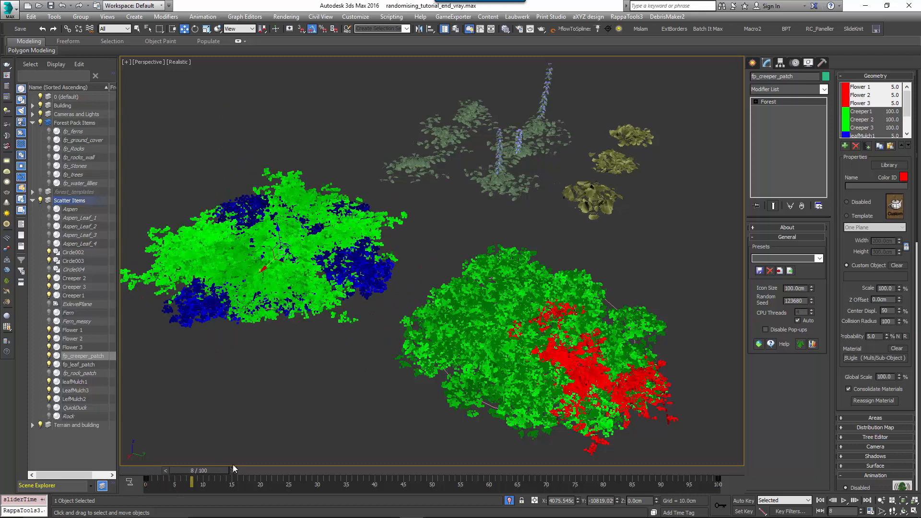
Animate the fp_leaf_patch random seed by auto-keying a value of 138298 at frame 100, and scrub the timeline to check it
click(525, 354)
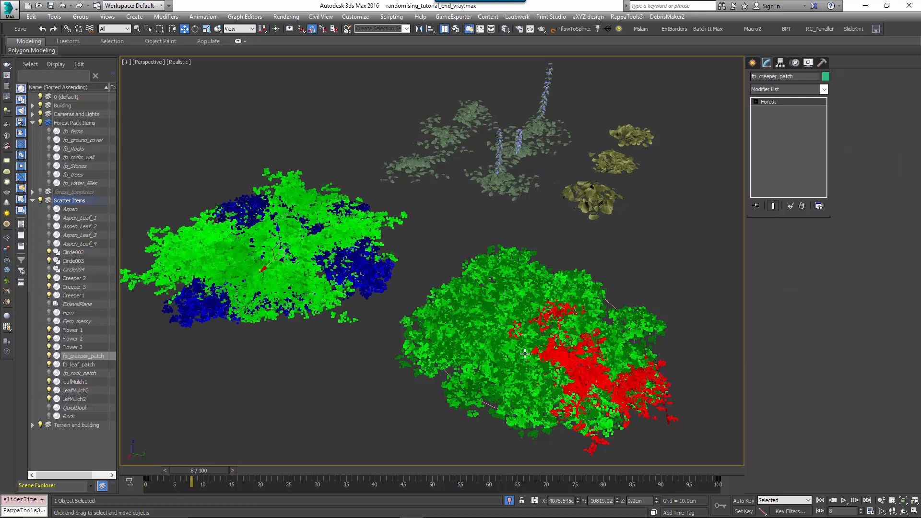
click(743, 501)
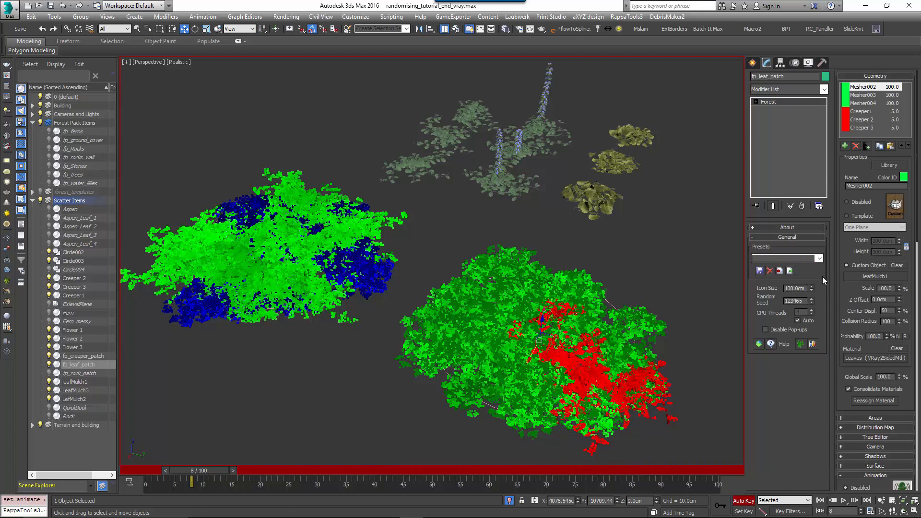
drag(185, 469, 709, 471)
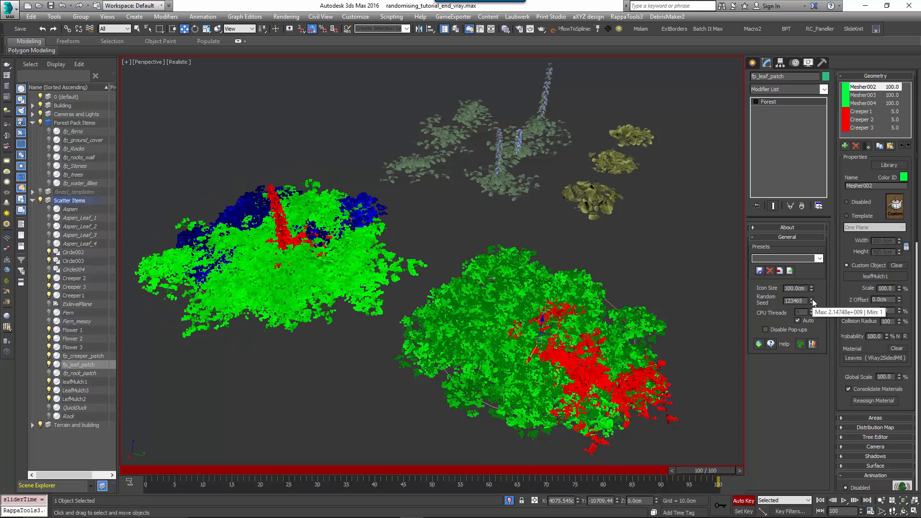
drag(811, 301, 811, 274)
click(744, 500)
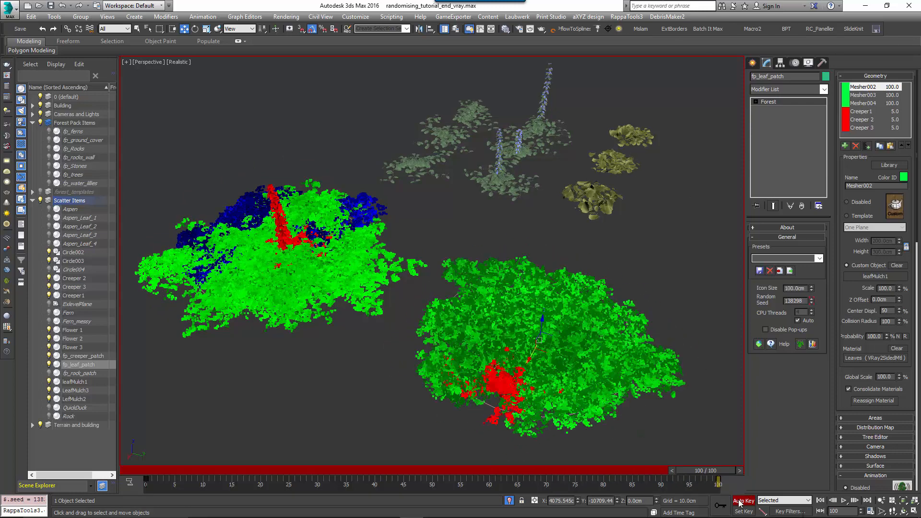
drag(714, 471, 579, 479)
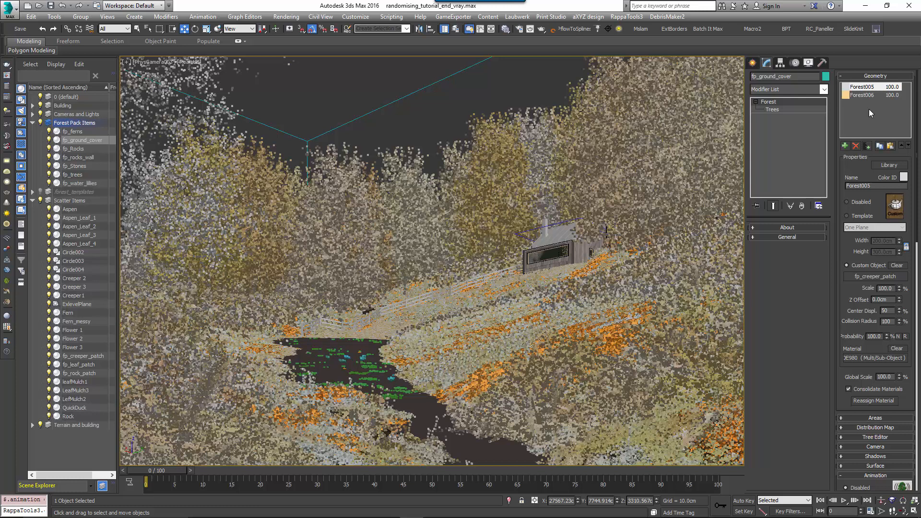
Set the fp_ground_cover animation mode to Random Samples with a time offset of 1 and a count of 10
click(863, 77)
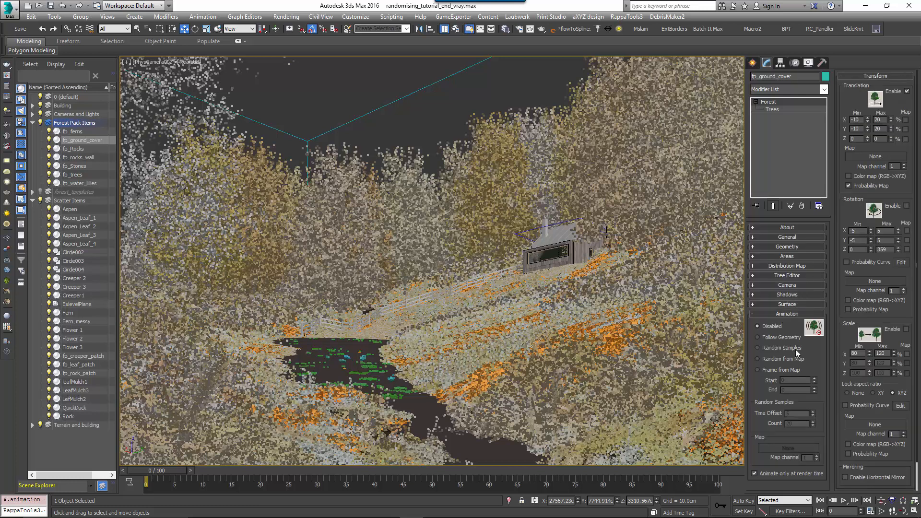
click(757, 348)
double_click(801, 413)
text(1)
double_click(789, 424)
text(10)
key(Return)
click(789, 423)
Enable random rotation and scale for fp_ground_cover, with a scale range of 100 to 110%
click(906, 206)
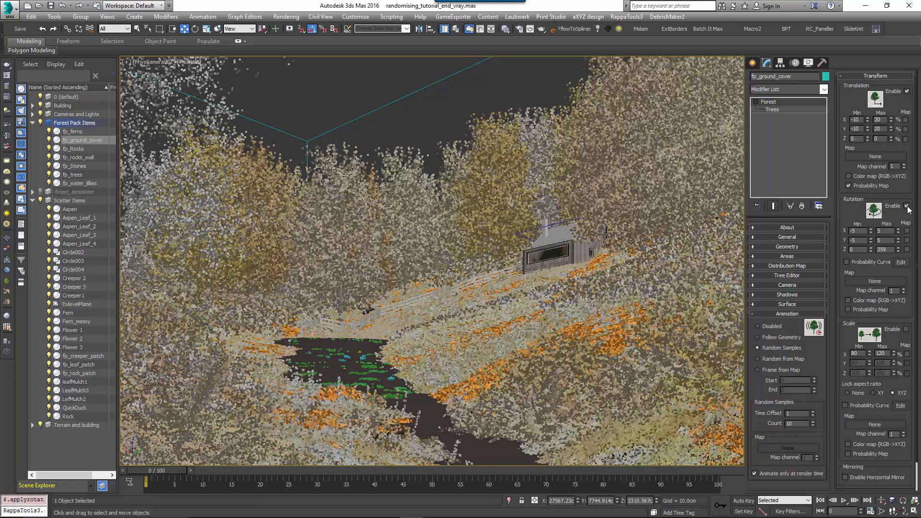
click(906, 329)
click(855, 353)
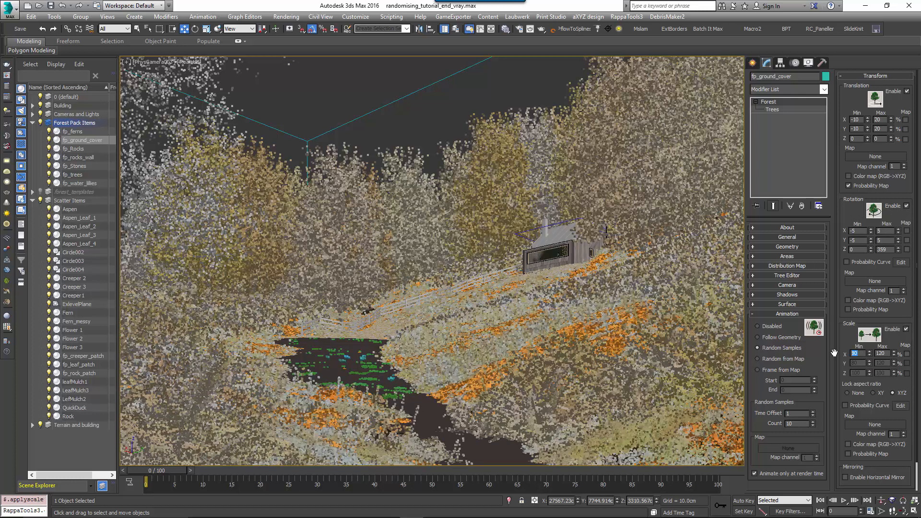
text(100)
key(Tab)
text(110)
key(Return)
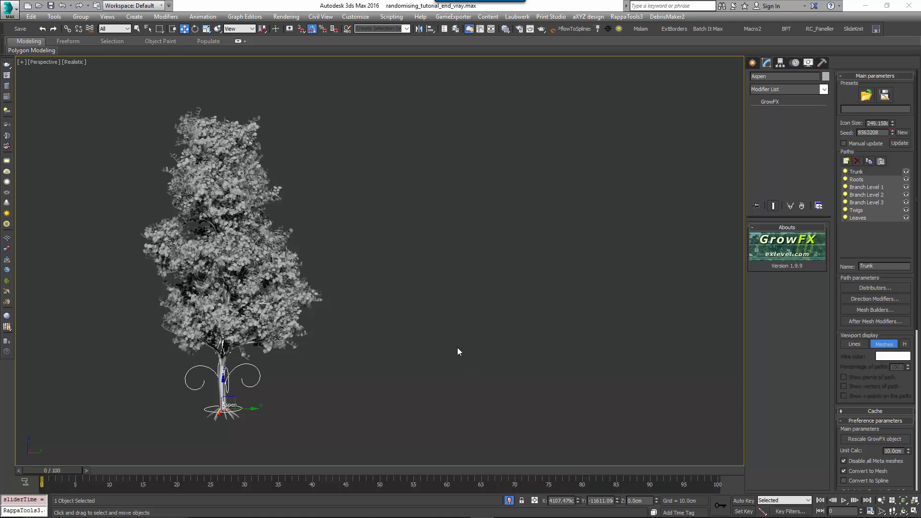
Try placing three copies of the Aspen tree in a row, generating a new GrowFX seed for each
middle_drag(240, 408, 206, 385)
scroll(272, 387, down, 3)
shift+drag(167, 398, 438, 401)
click(460, 303)
click(902, 133)
click(461, 304)
click(901, 132)
scroll(505, 370, down, 3)
middle_drag(505, 370, 414, 365)
shift+drag(376, 380, 427, 379)
click(461, 303)
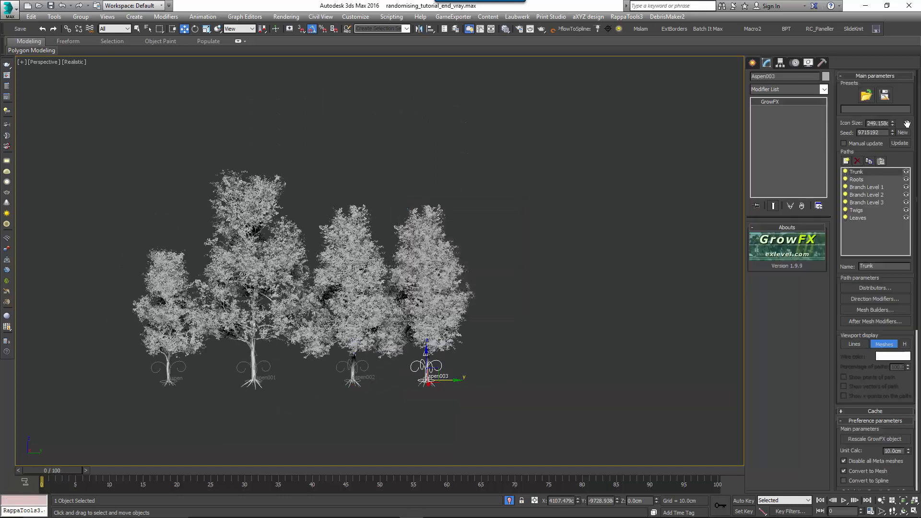
click(901, 133)
Try a trunk path length of 1657.5 cm in the original Aspen's direction modifiers, and undo it
click(167, 369)
click(865, 180)
click(857, 171)
click(875, 299)
click(875, 298)
click(874, 298)
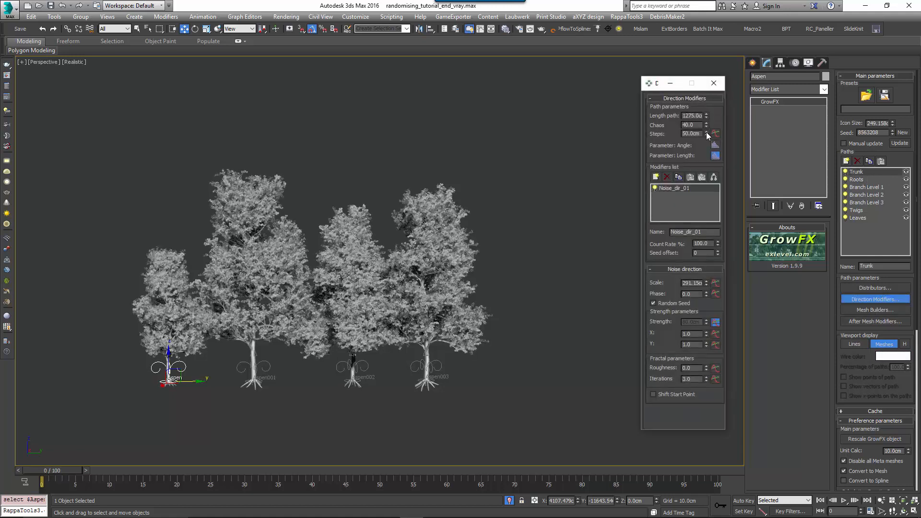
drag(706, 105, 706, 102)
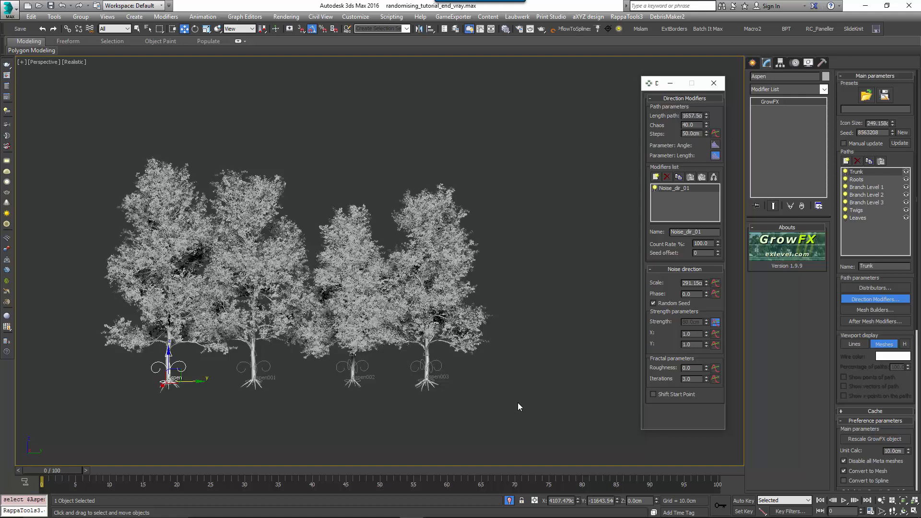
key(ctrl+z)
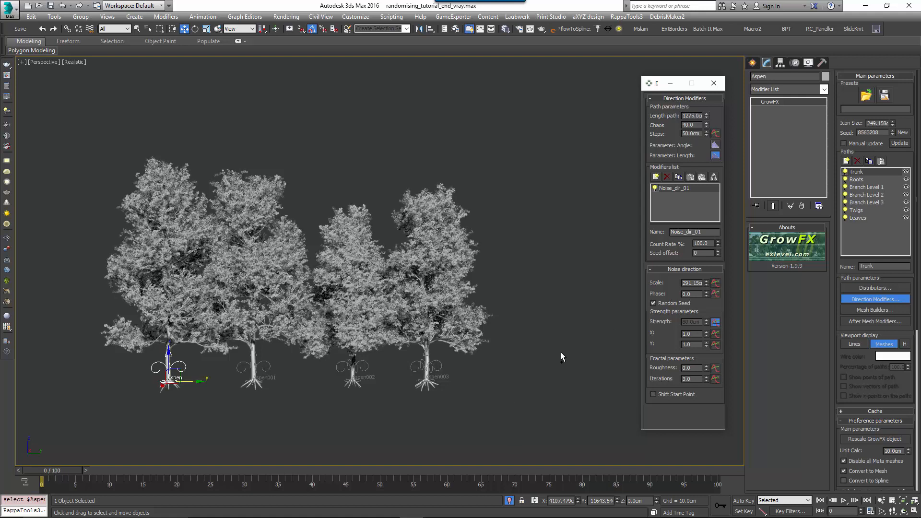
key(ctrl+z)
click(717, 86)
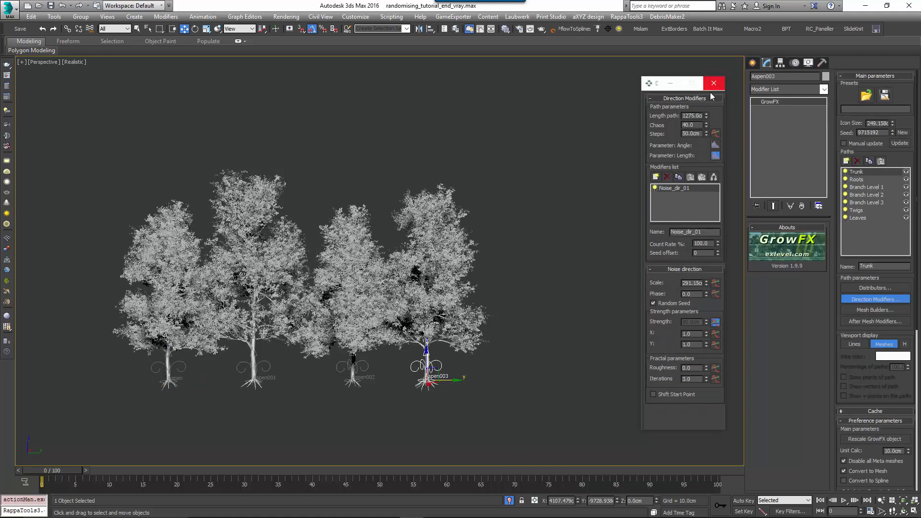
Delete the three Aspen copies, keeping only the original tree
drag(491, 404, 250, 368)
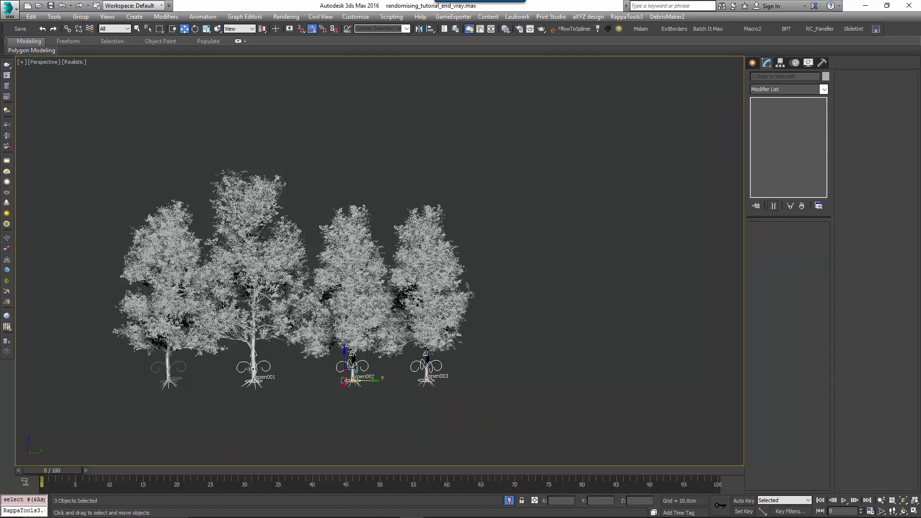
middle_drag(250, 369, 259, 367)
key(Delete)
scroll(255, 326, up, 4)
middle_drag(255, 326, 482, 331)
scroll(482, 331, down, 1)
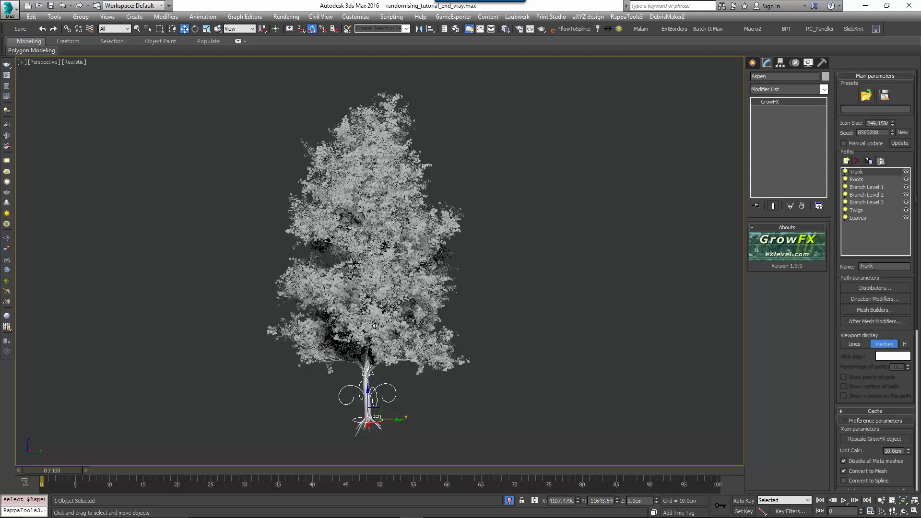
Auto-key a new GrowFX seed of 2562190 for the Aspen at frame 100, and return to frame 0
click(744, 500)
drag(695, 471, 724, 475)
key(w)
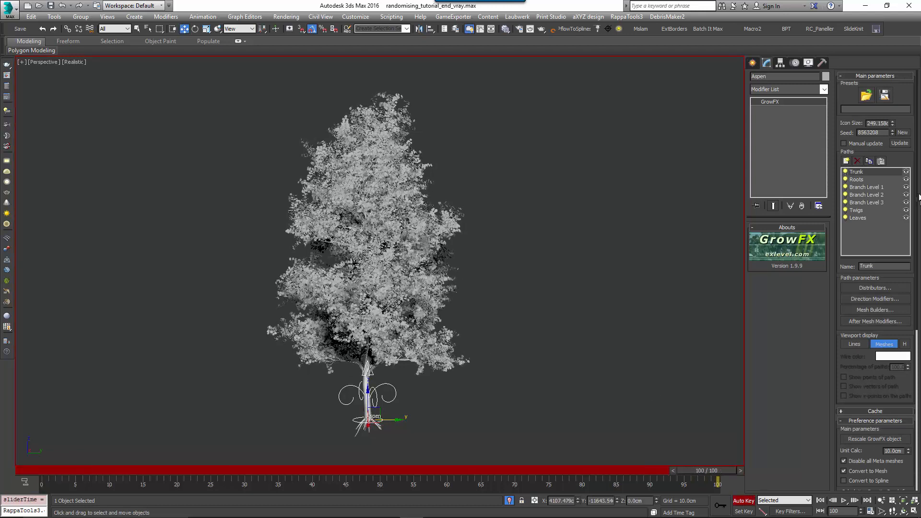
click(907, 133)
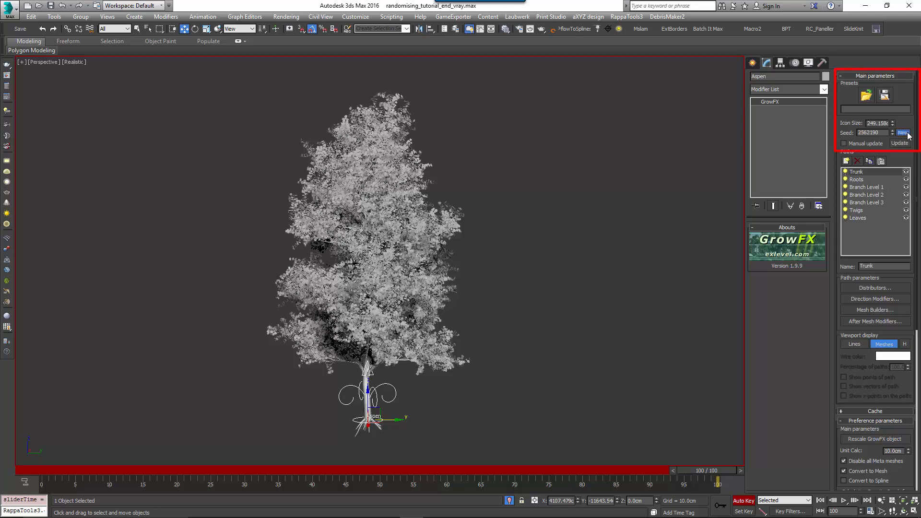
click(747, 504)
click(76, 470)
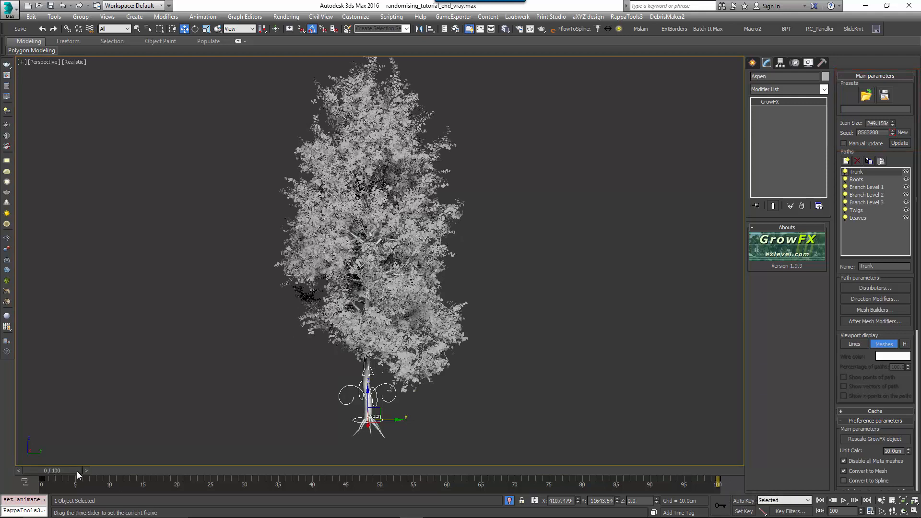
click(93, 469)
drag(37, 472, 29, 472)
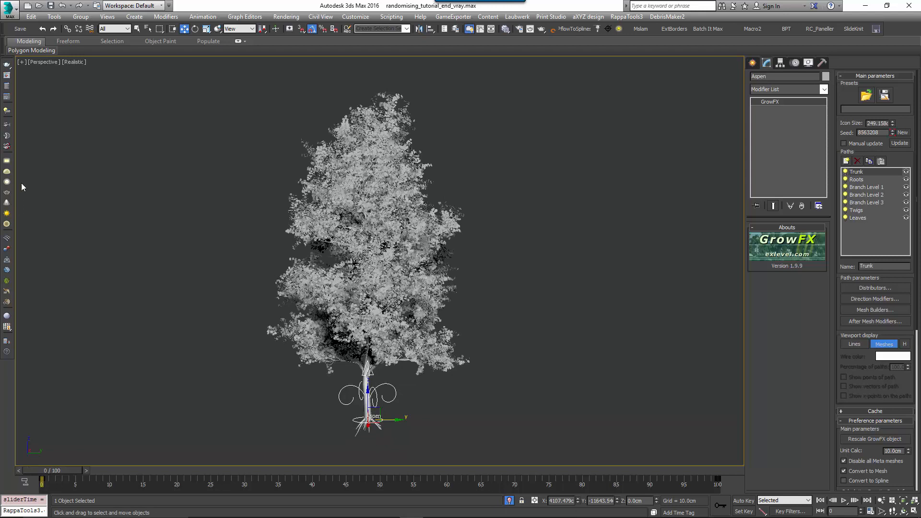
Exit isolation and set the fp_trees forest's animation to Random Samples with a time offset of 10
key(alt+q)
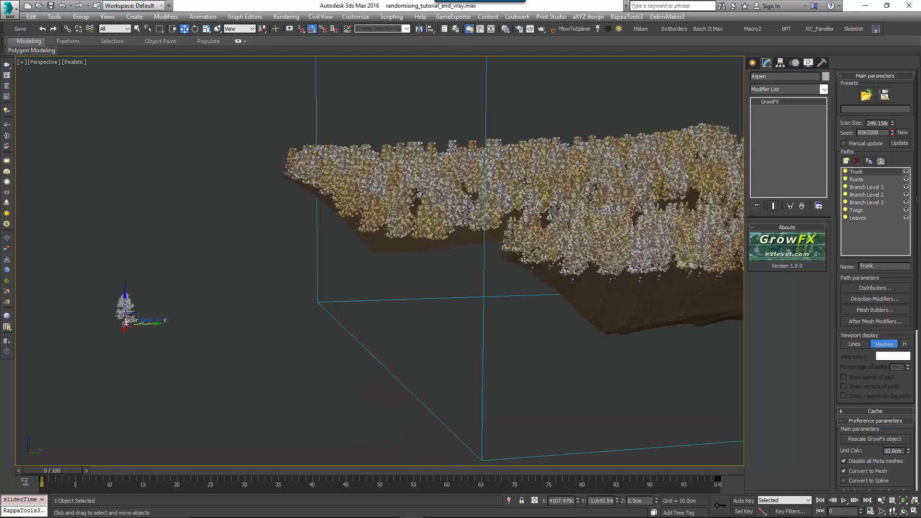
middle_drag(512, 180, 480, 190)
click(475, 173)
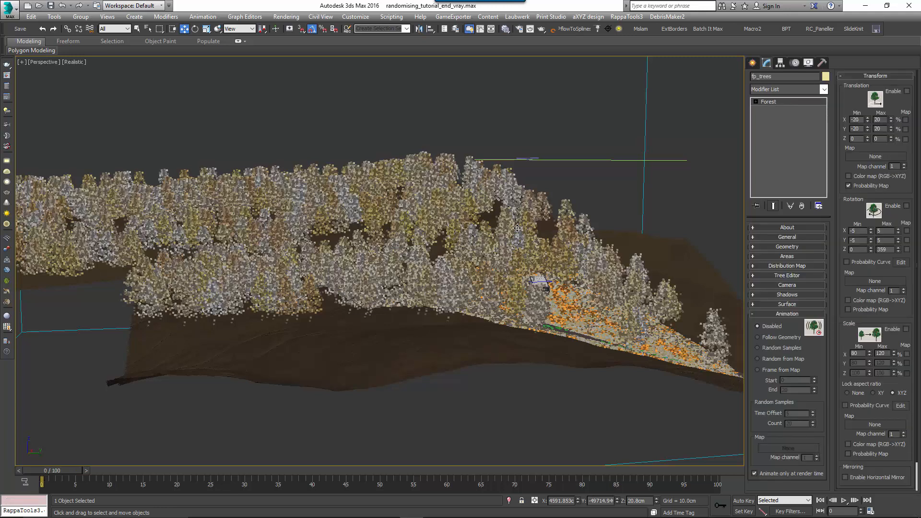
key(c)
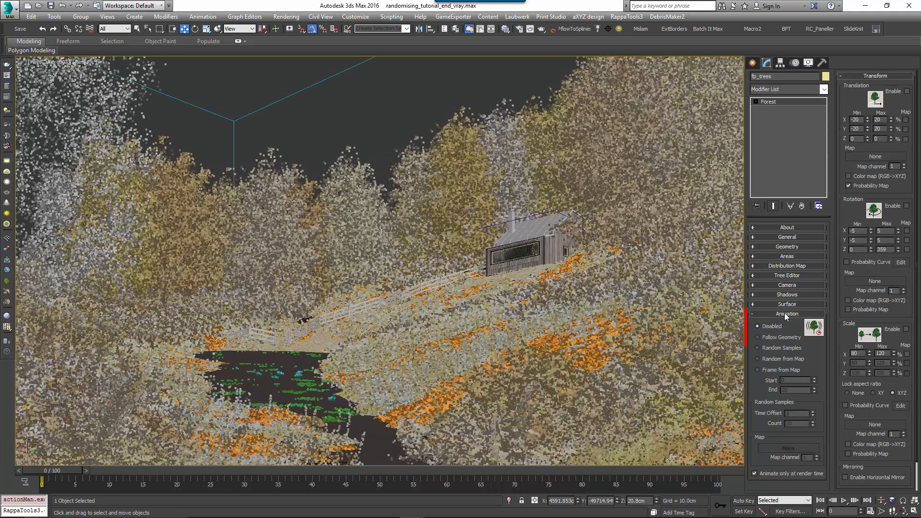
click(792, 347)
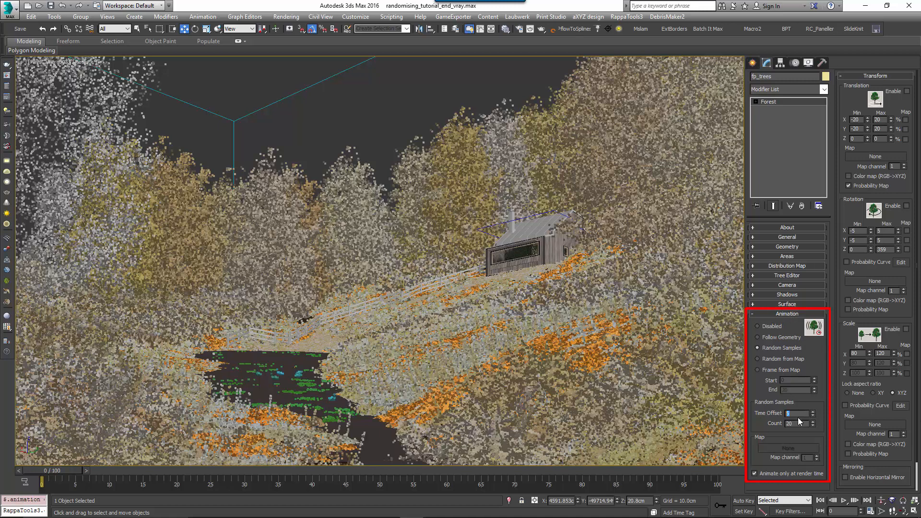
text(10)
click(792, 413)
click(782, 313)
Enable random rotation and scale for fp_trees, with a minimum scale of 60%
click(906, 205)
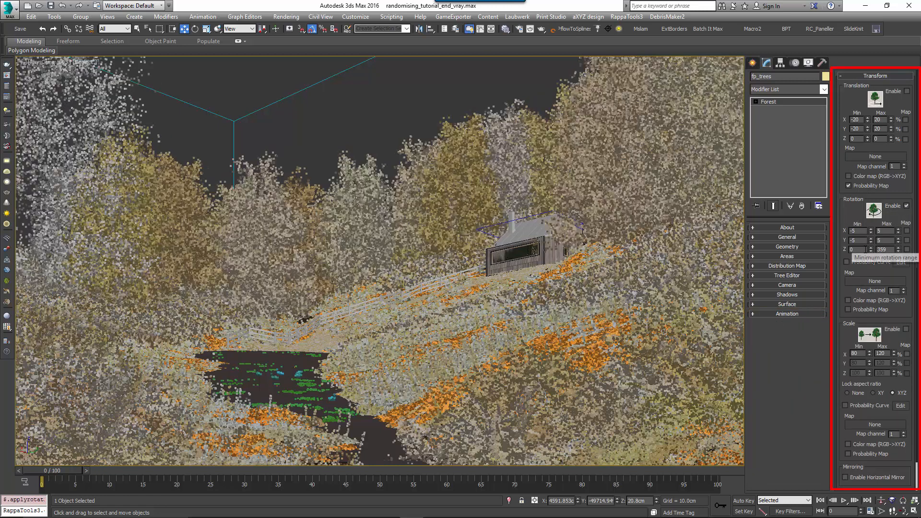
click(905, 329)
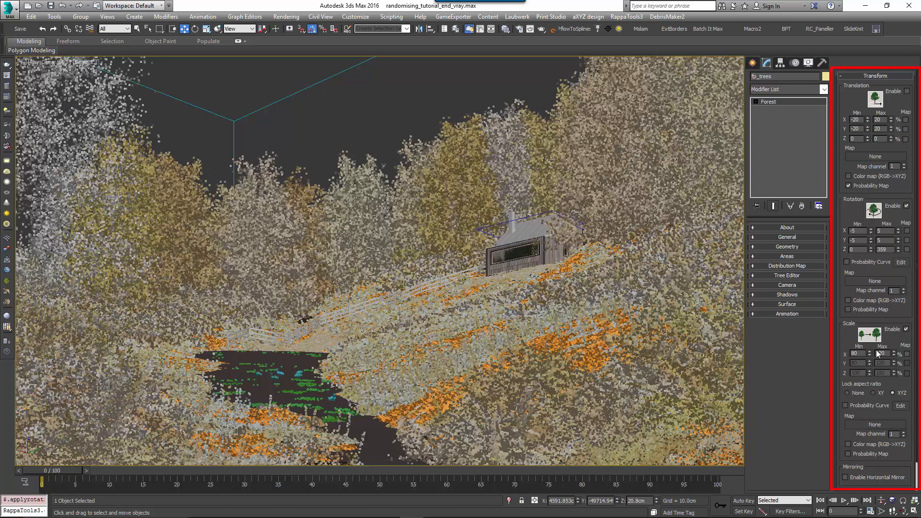
drag(864, 354, 827, 357)
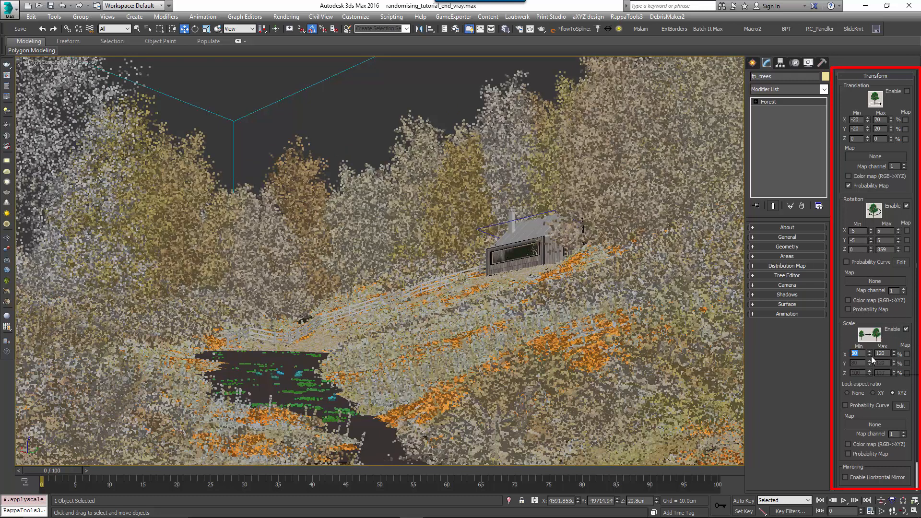
text(60)
key(Tab)
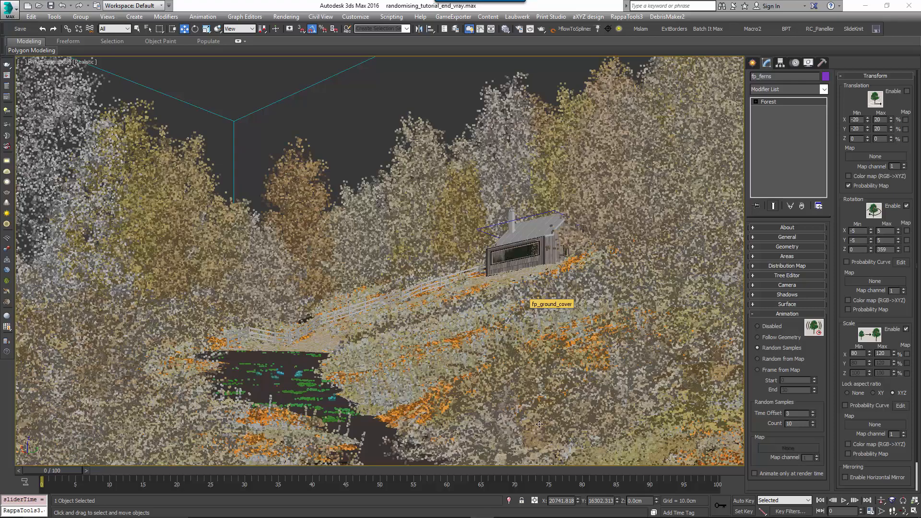
Isolate the fp_ferns forest, step through the first few frames of its animation, and return to frame 0
click(509, 500)
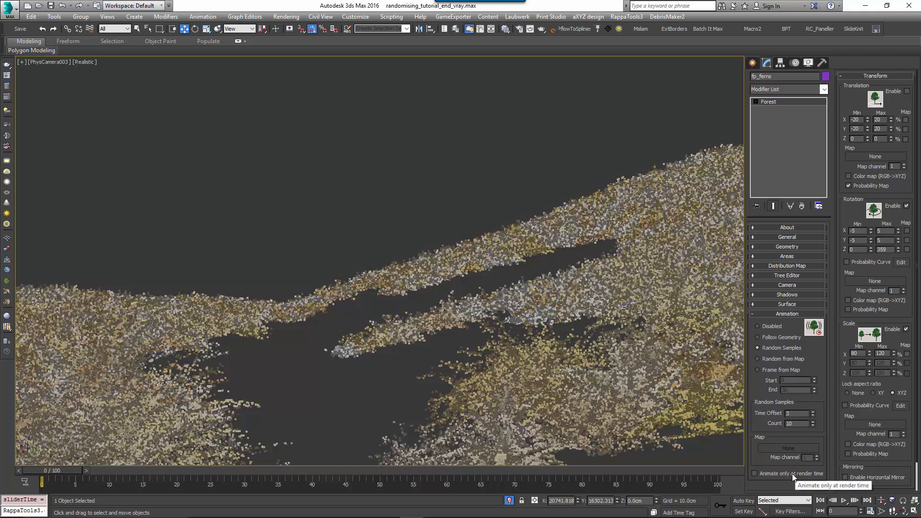
click(86, 470)
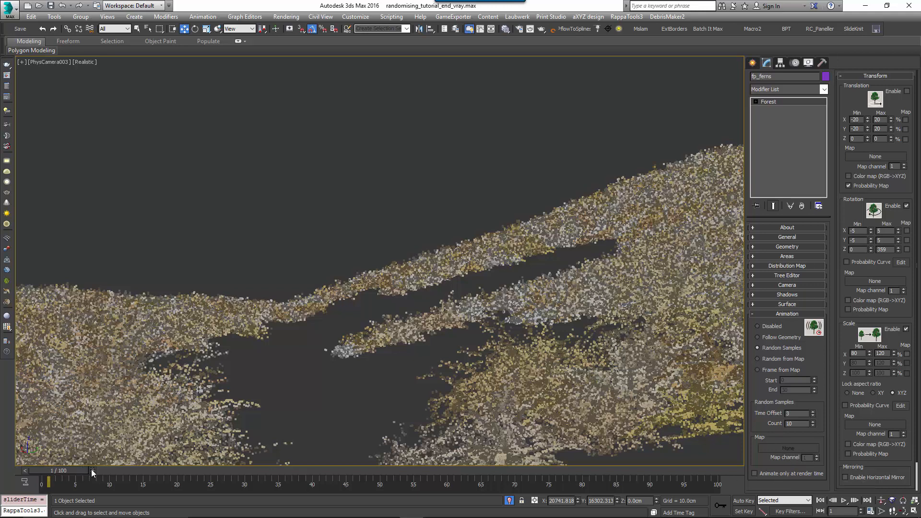
click(91, 469)
click(97, 468)
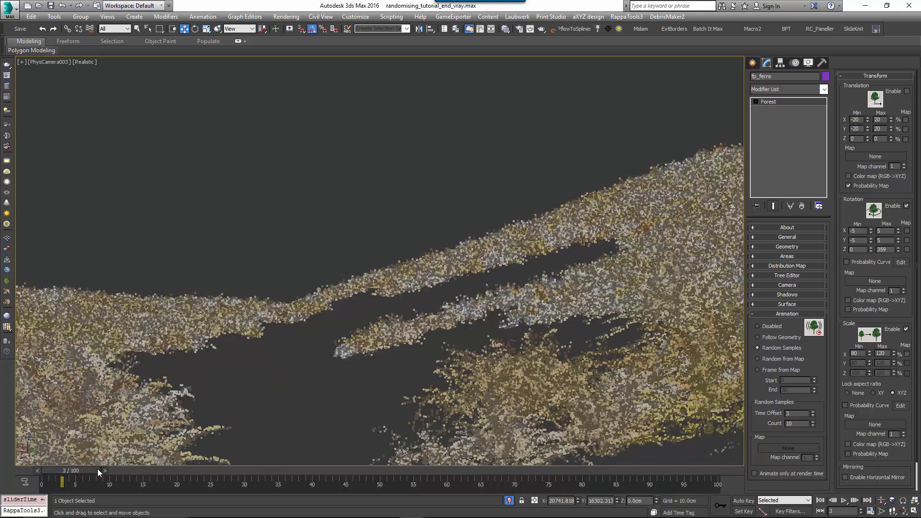
click(103, 468)
drag(103, 468, 136, 471)
click(142, 471)
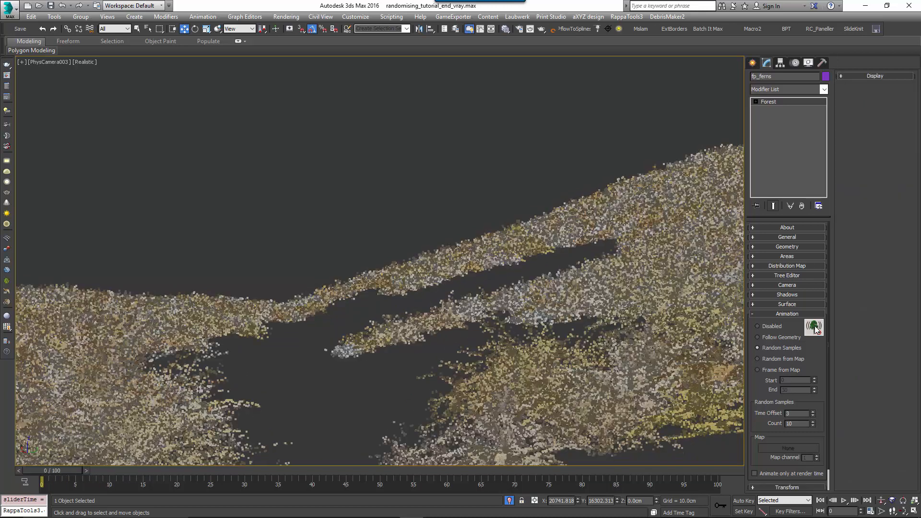
Switch the fp_ferns animation mode to Frame from Map and preview the first few frames, returning to frame 0
scroll(813, 350, down, 2)
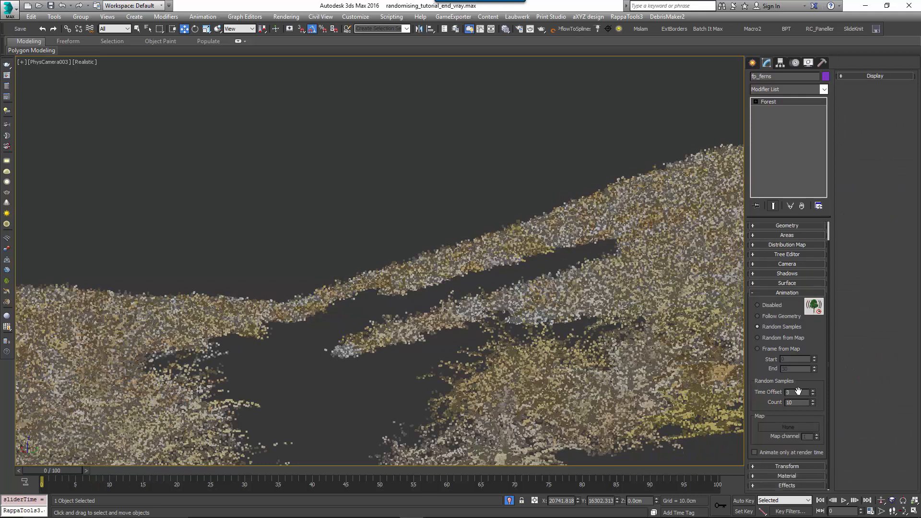
click(802, 483)
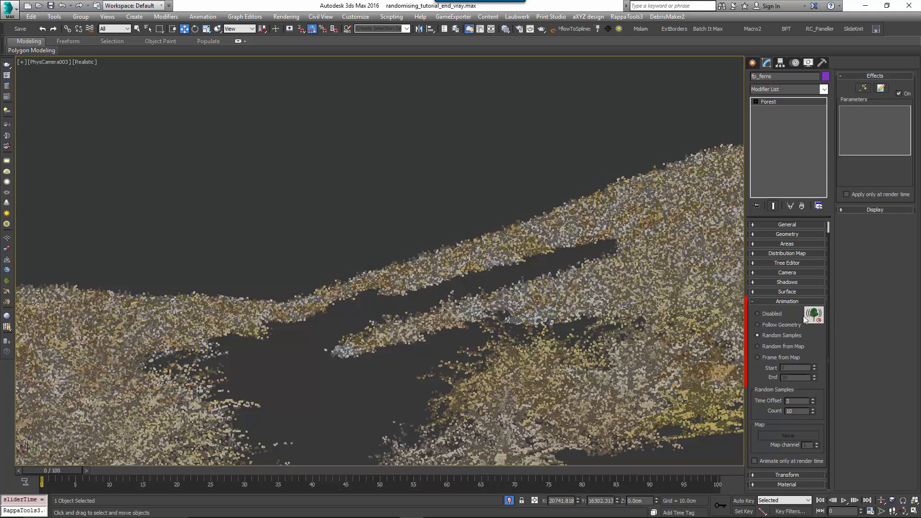
click(786, 358)
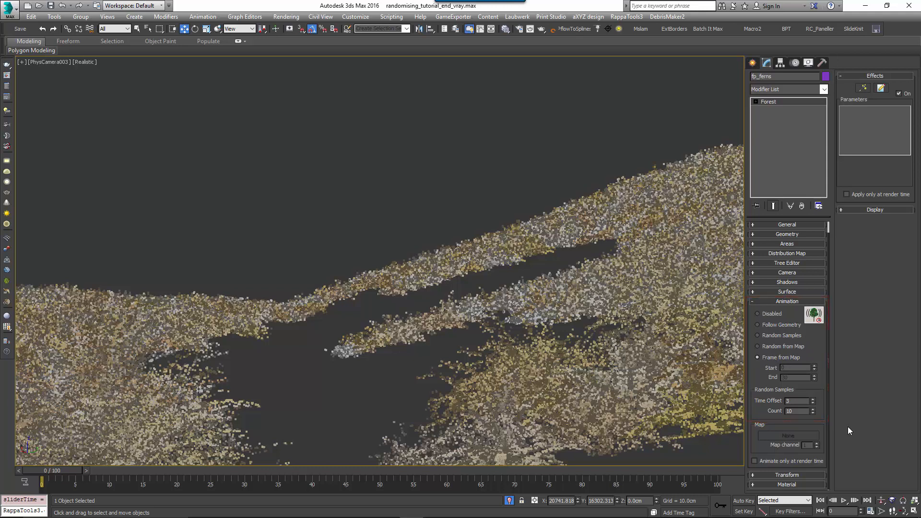
click(90, 470)
click(92, 469)
click(98, 469)
click(103, 469)
drag(97, 469, 46, 465)
key(w)
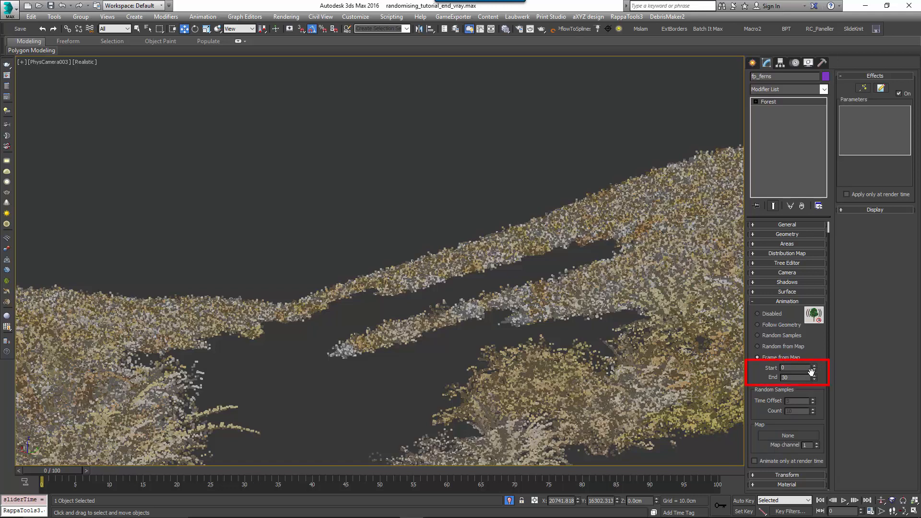
Set the Frame from Map end frame of fp_ferns to 9
double_click(786, 377)
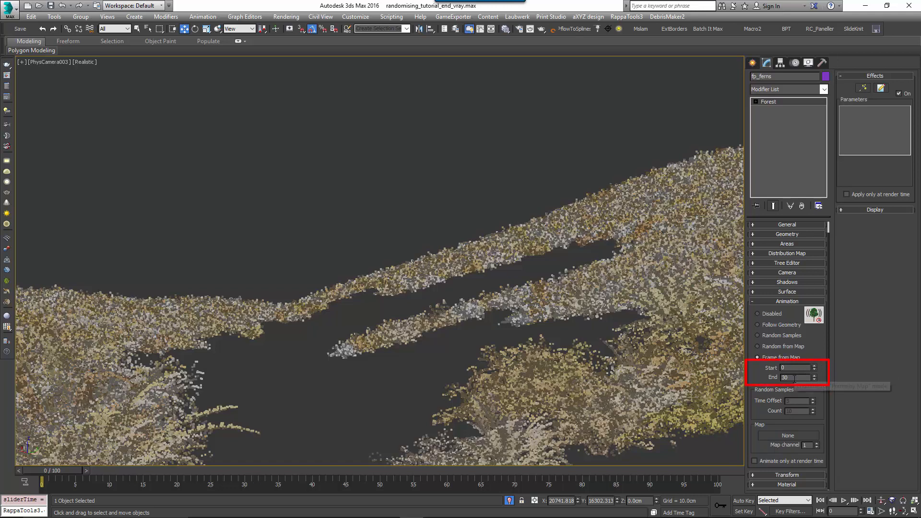
text(9)
key(Return)
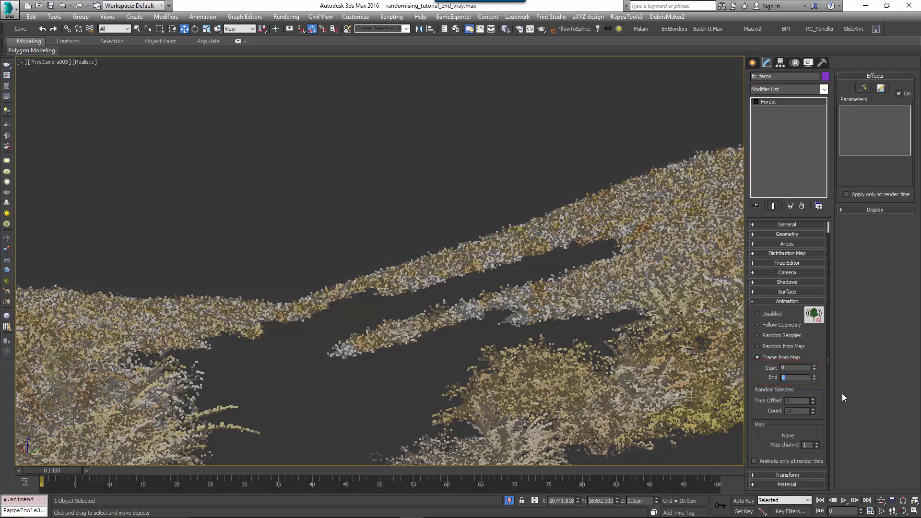
click(791, 235)
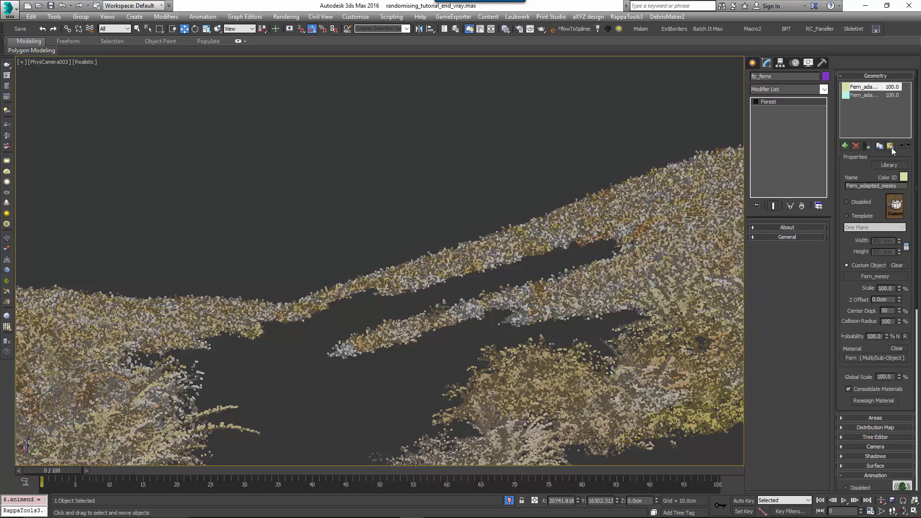
click(854, 77)
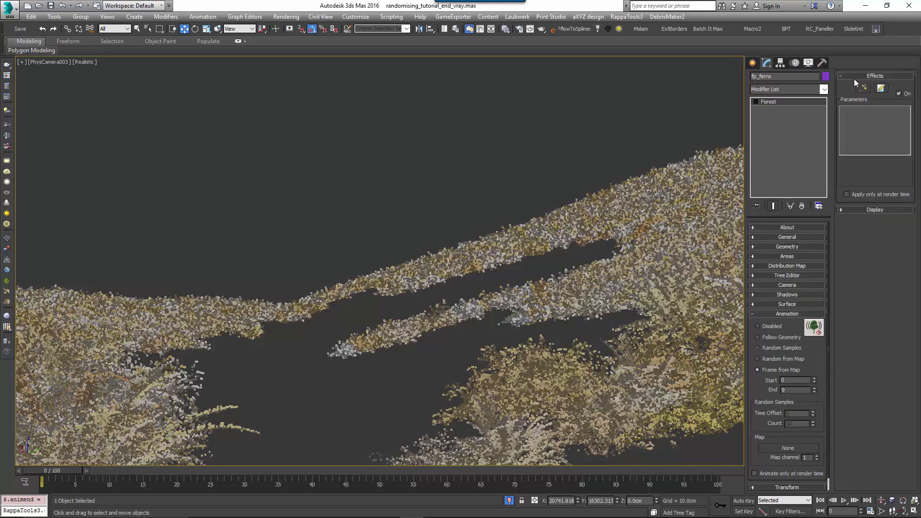
scroll(851, 291, down, 1)
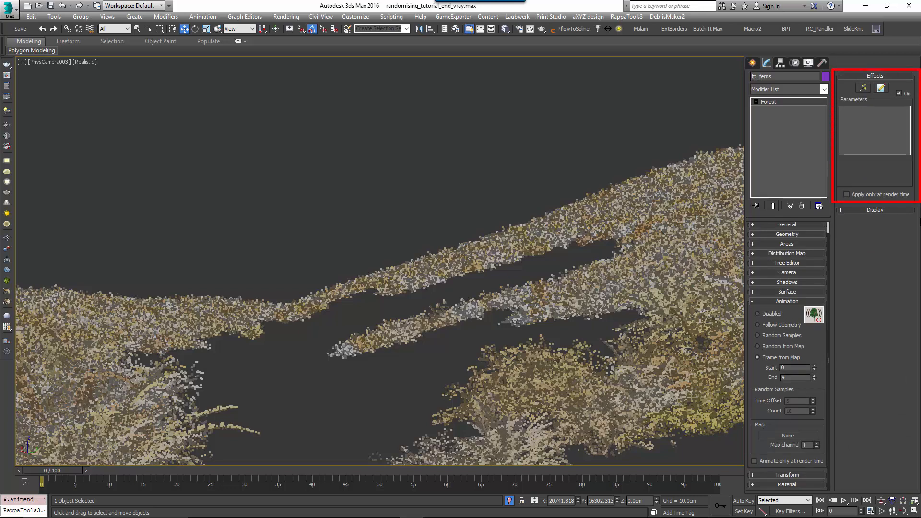
Import the fEffects_lock_animation_frames.eff effect into fp_ferns and set its NumberSamples parameter to 10
click(880, 87)
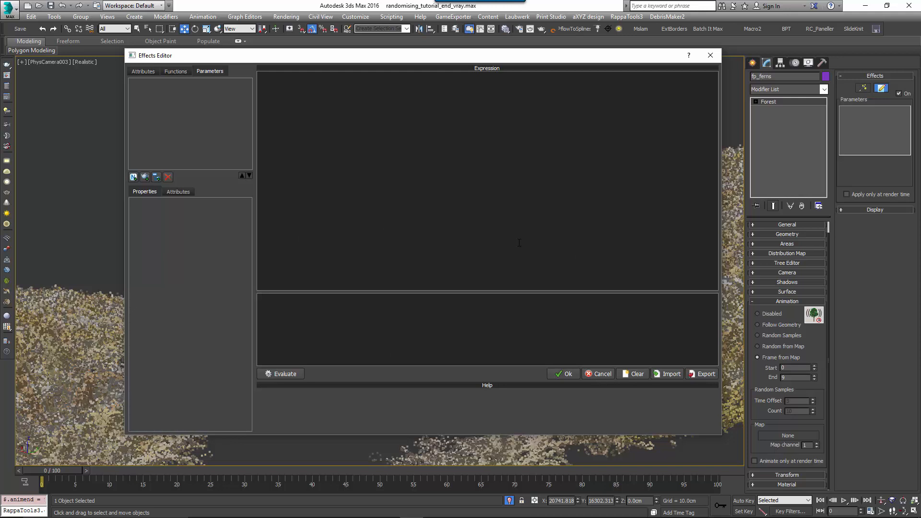
click(670, 374)
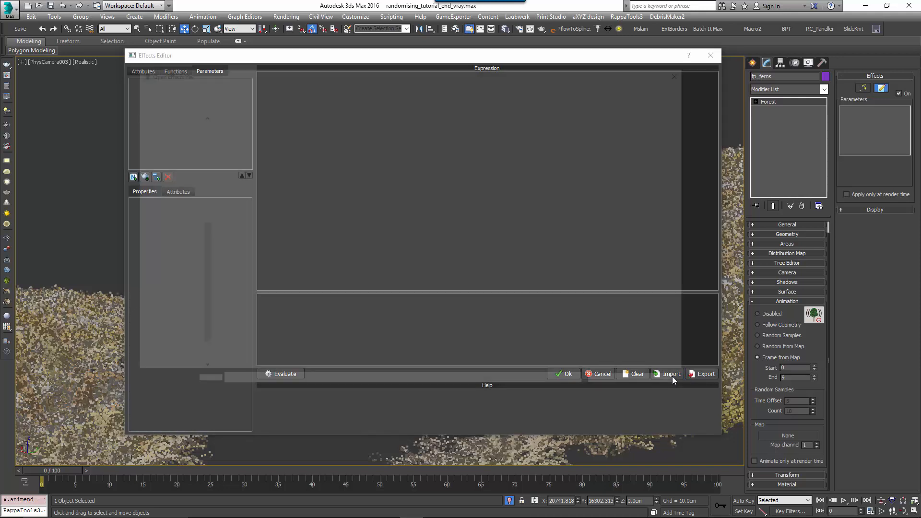
click(278, 211)
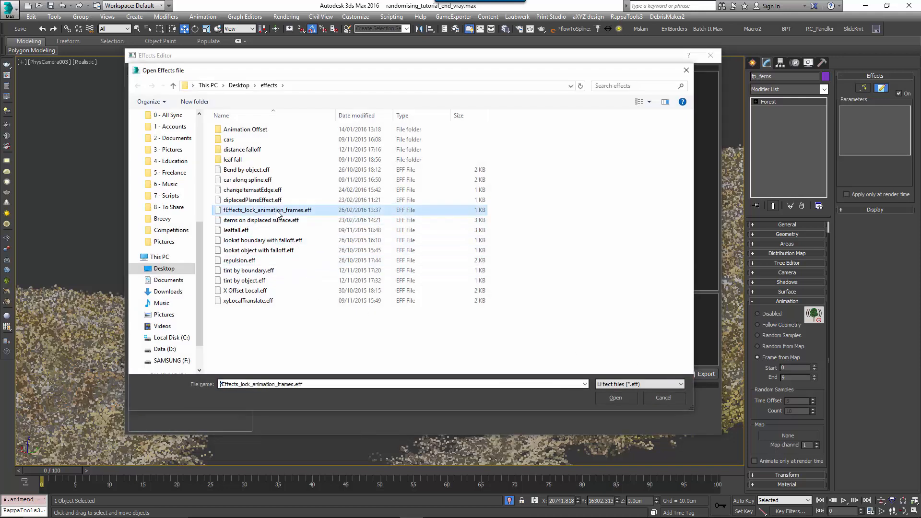
click(606, 401)
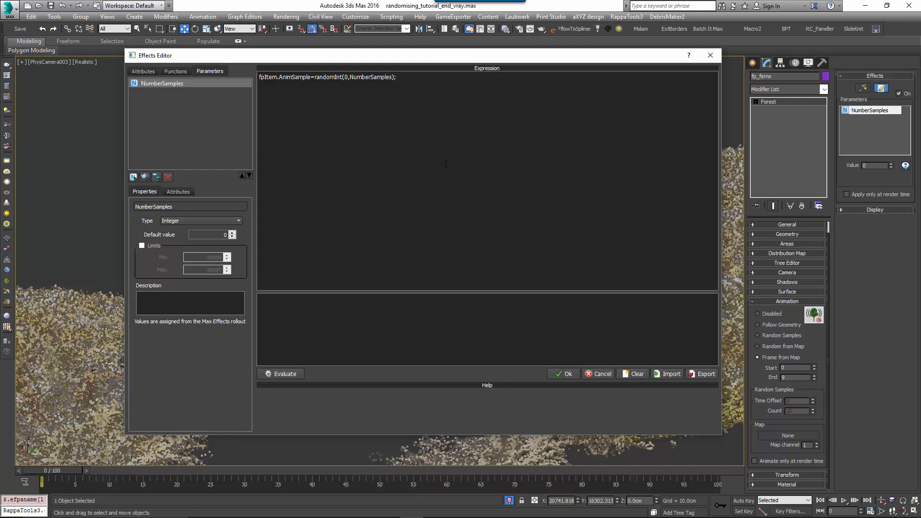
click(562, 374)
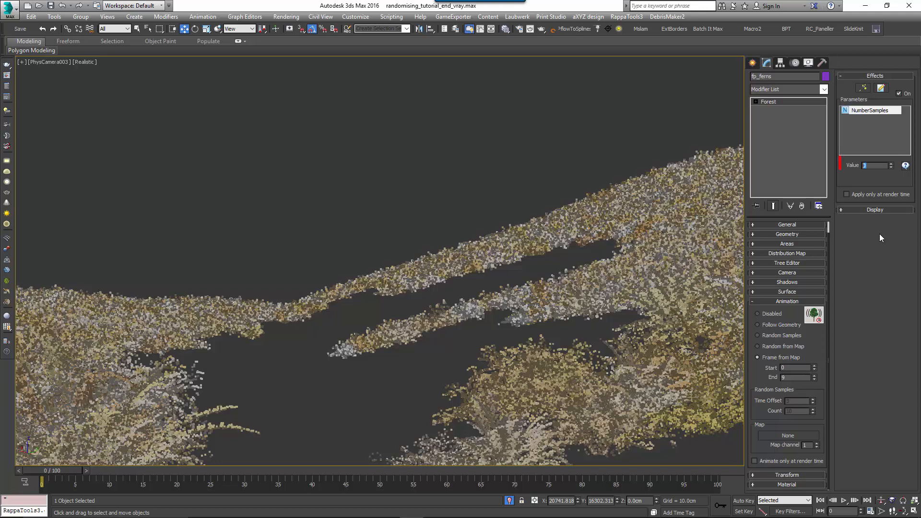
key(Return)
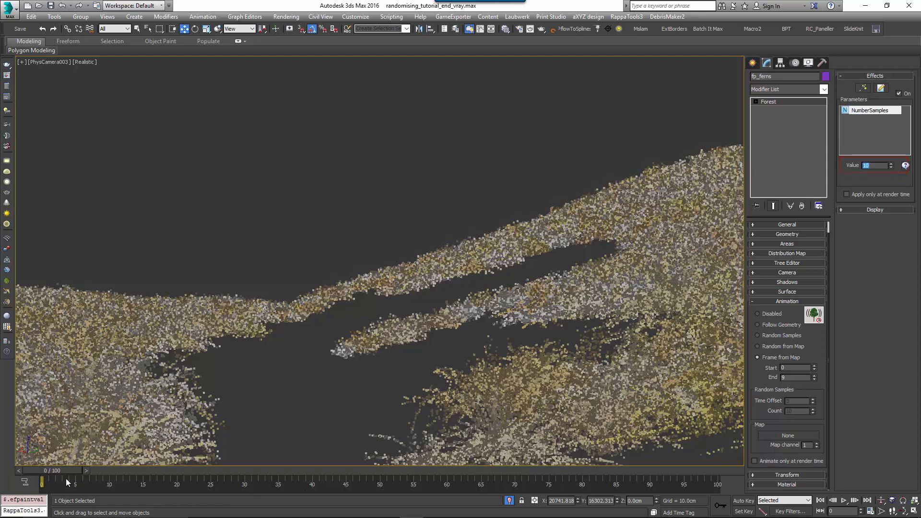
drag(60, 471, 38, 471)
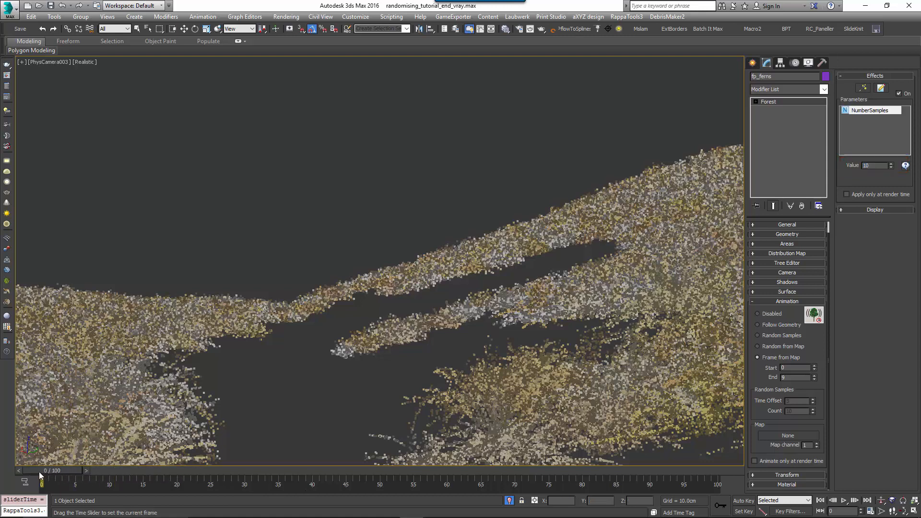
Compare the ferns with animation disabled and with Frame from Map, ending on Frame from Map
click(770, 312)
click(782, 359)
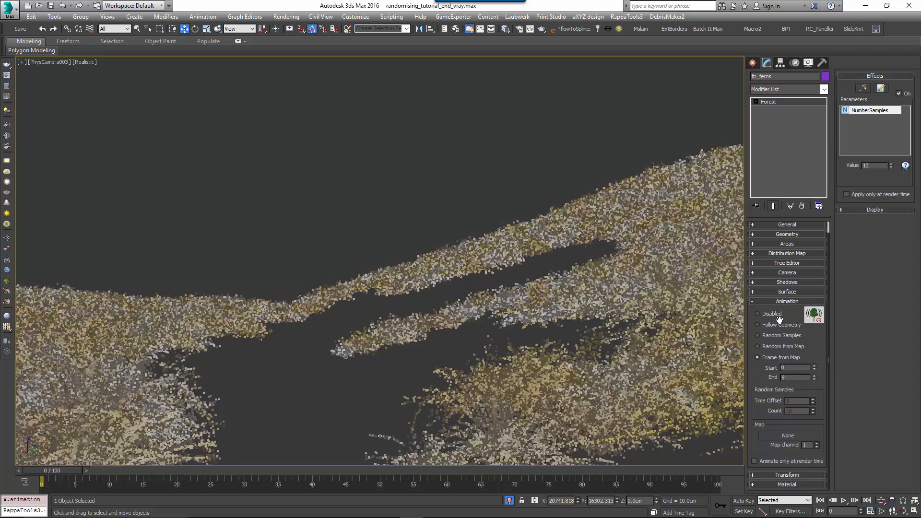
click(773, 313)
click(780, 357)
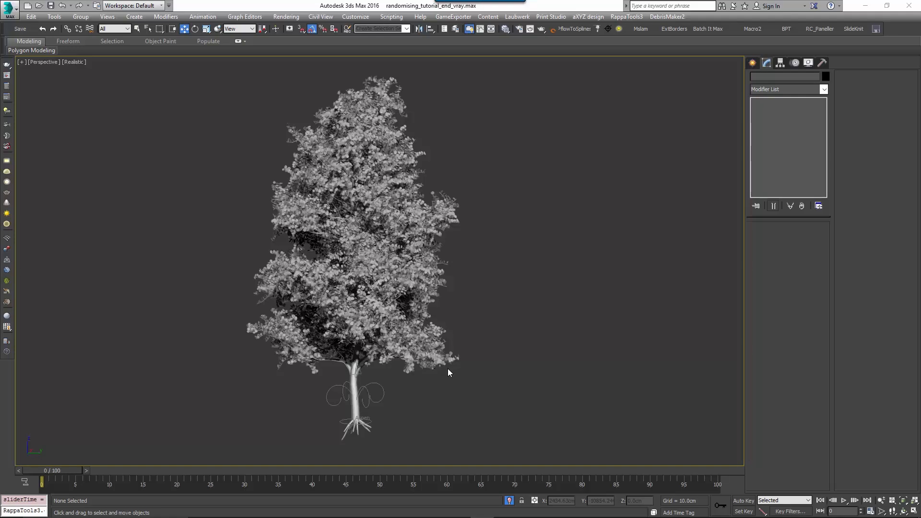
Turn off Disable all Meta meshes in the Aspen tree's GrowFX preference parameters
click(359, 295)
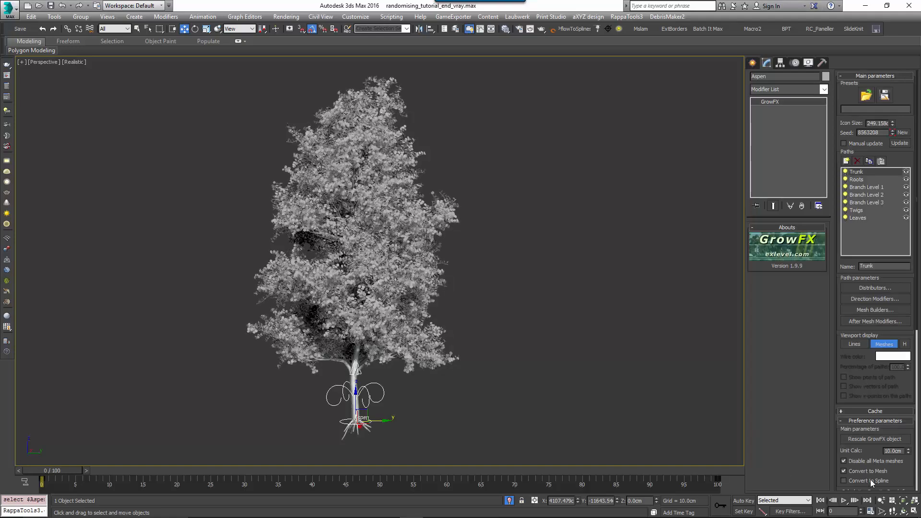
drag(866, 450, 867, 376)
click(876, 386)
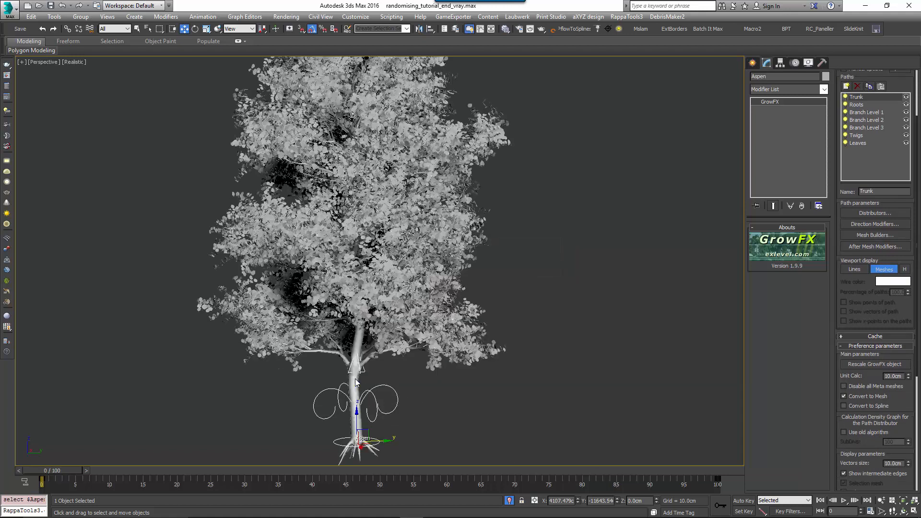
Examine the Aspen's trunk and branch mesh up close and over the first frames, and return to frame 0
scroll(354, 382, up, 4)
scroll(356, 357, down, 5)
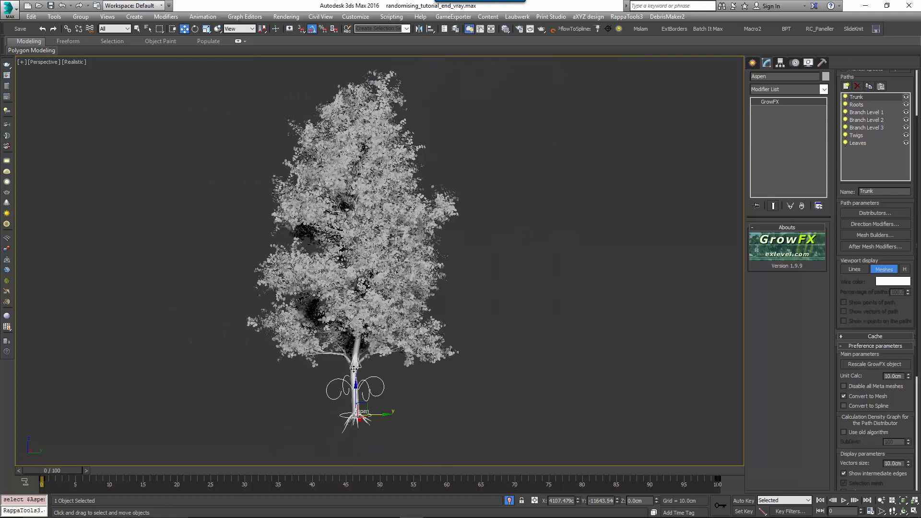
click(87, 470)
click(89, 470)
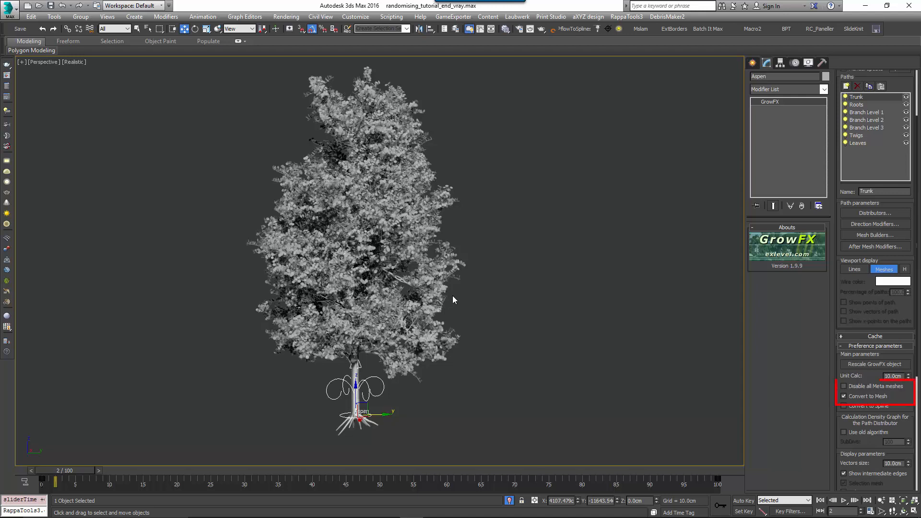
drag(48, 470, 30, 470)
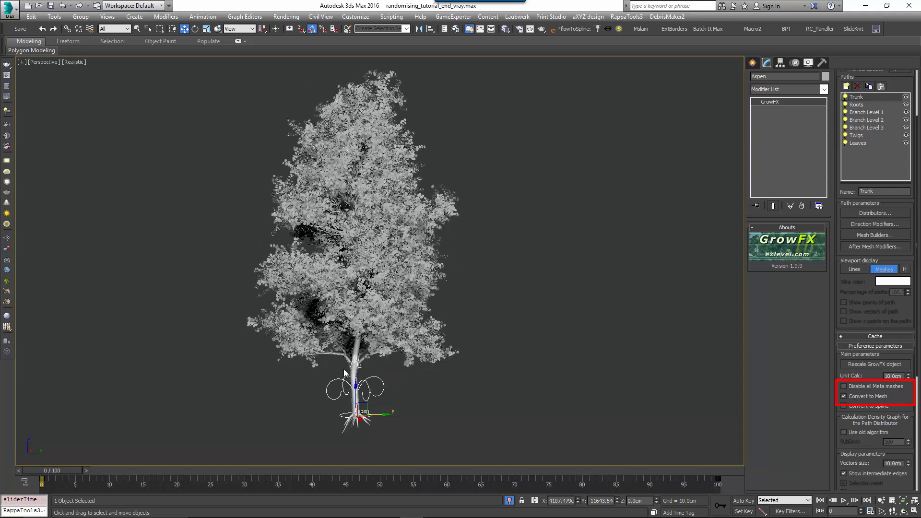
middle_drag(344, 369, 342, 374)
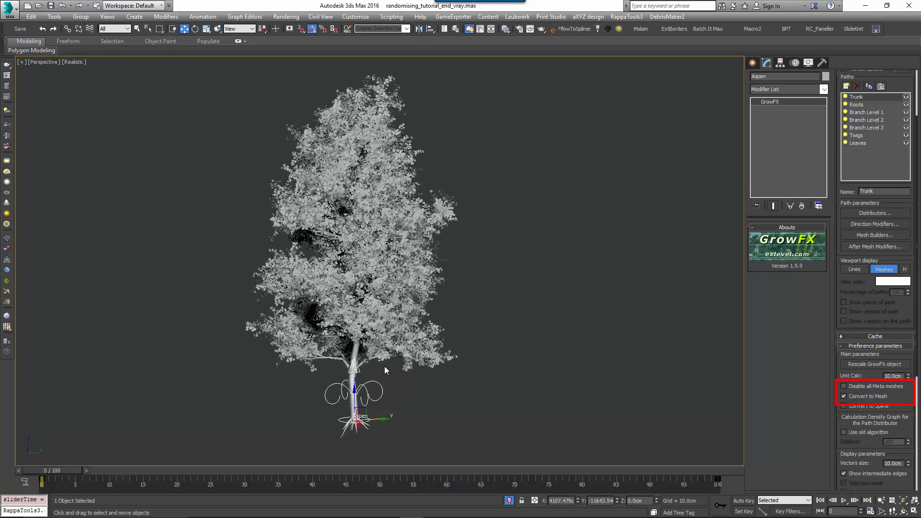
click(882, 389)
click(860, 400)
click(861, 398)
Export the Aspen as an animated V-Ray mesh named Aspen.vrmesh for frames 0 to 20, overwriting the existing file
right_click(344, 114)
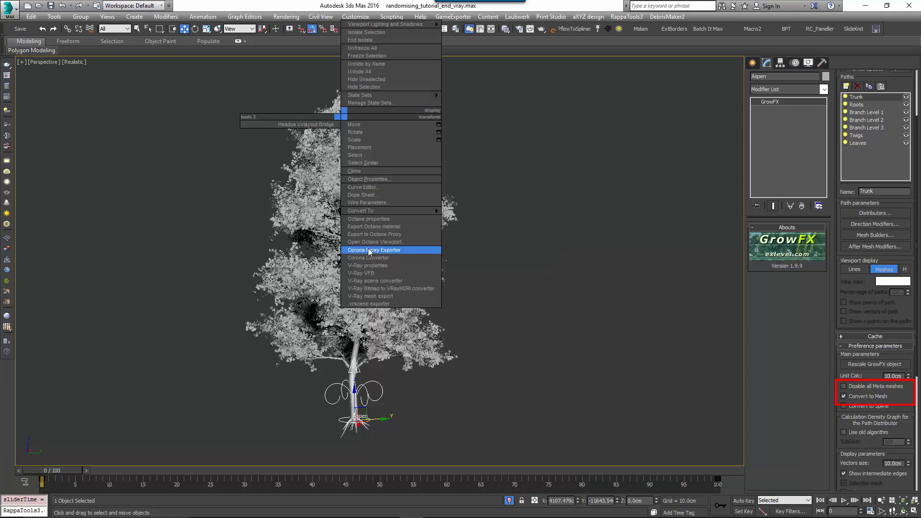
click(370, 296)
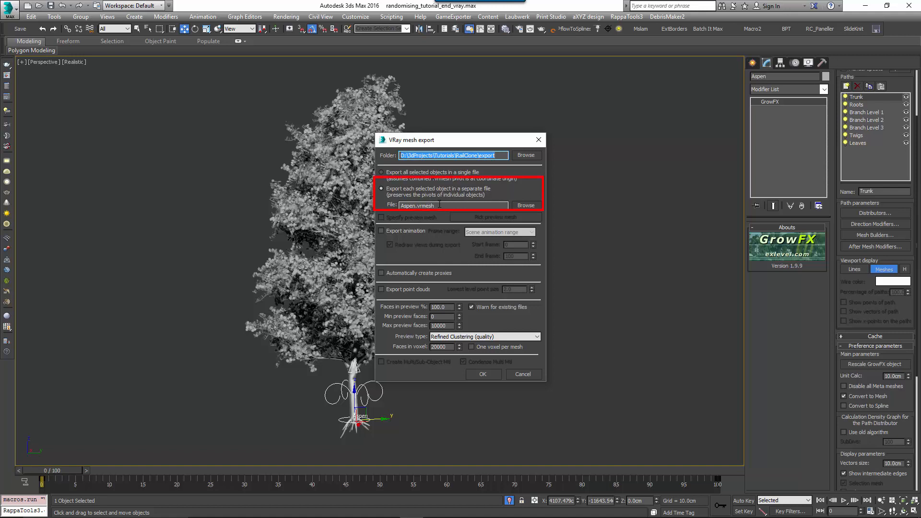
drag(404, 140, 401, 136)
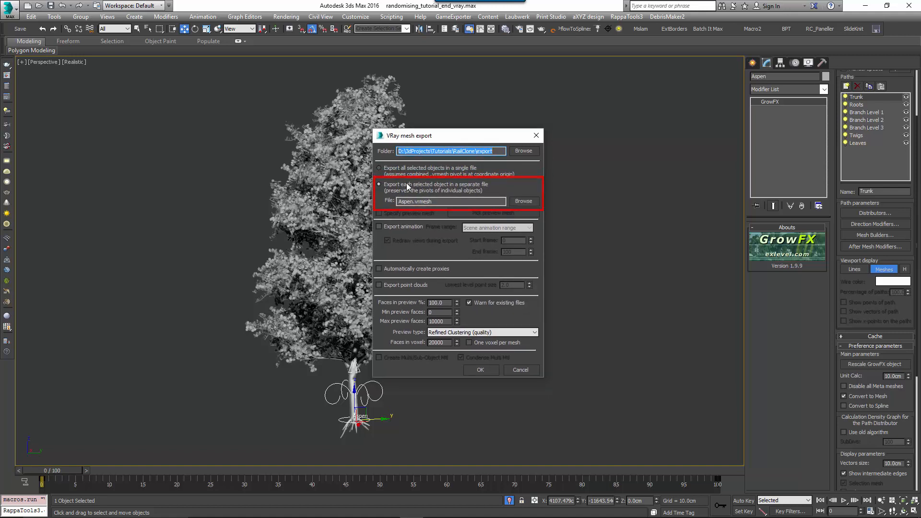
click(399, 226)
click(501, 228)
click(482, 243)
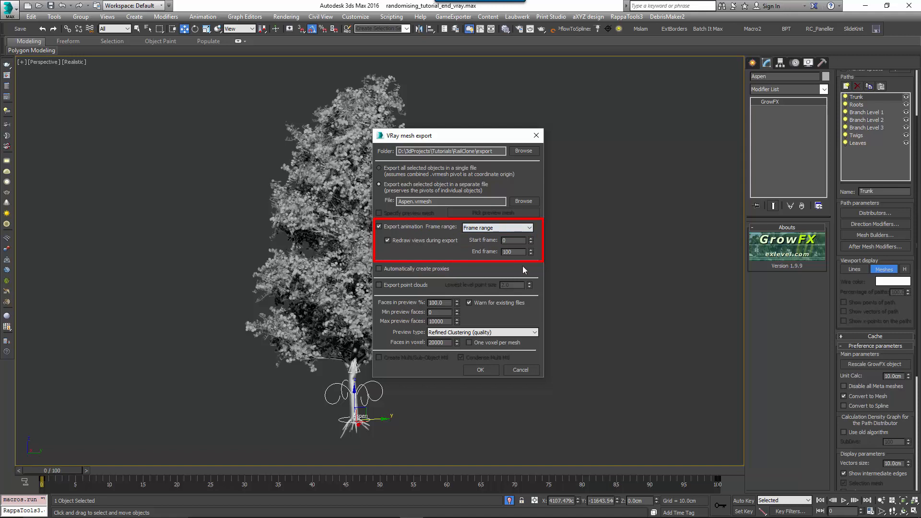
drag(515, 251, 476, 255)
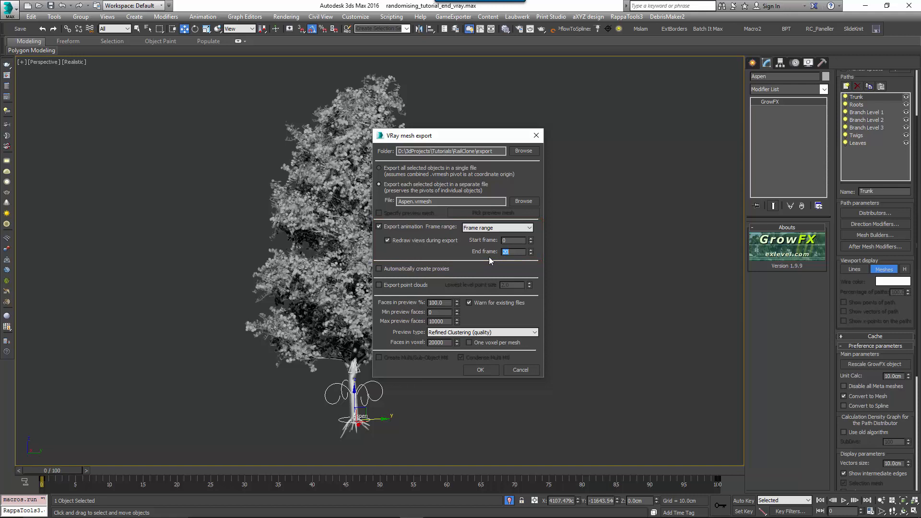
click(480, 369)
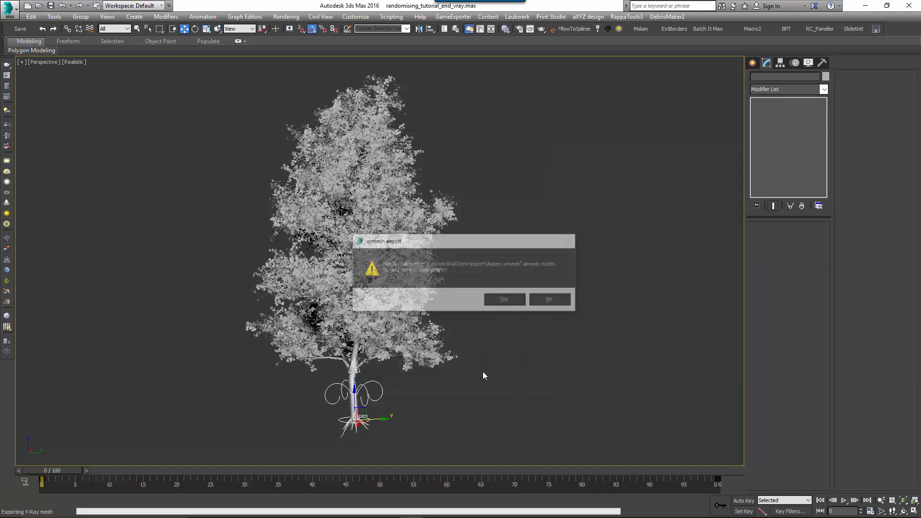
key(Return)
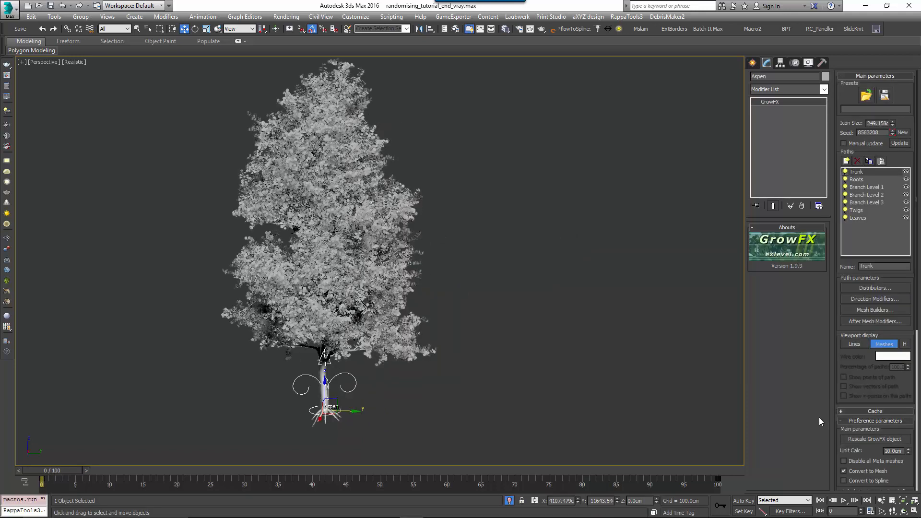
Turn off the Aspen's Trunk path and place a V-Ray proxy loading Aspen.vrmesh beside it, scrubbing the timeline to preview its animation
click(845, 172)
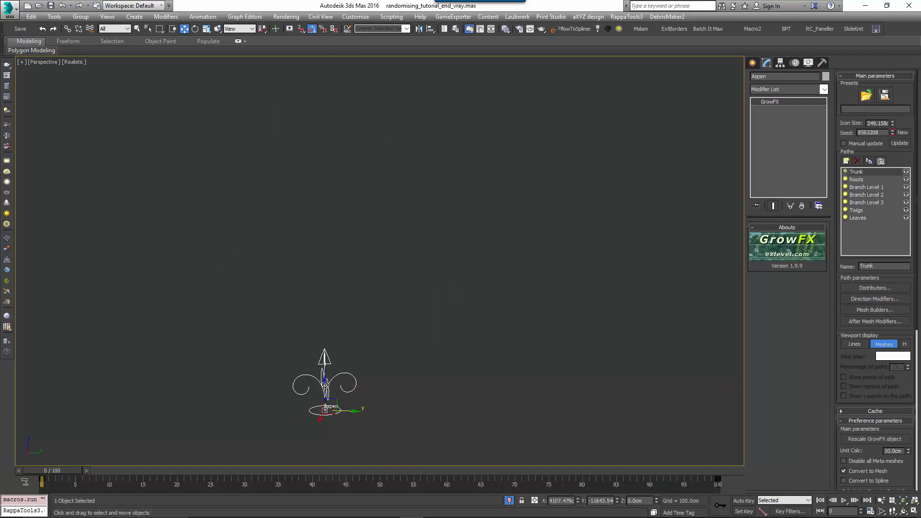
click(752, 63)
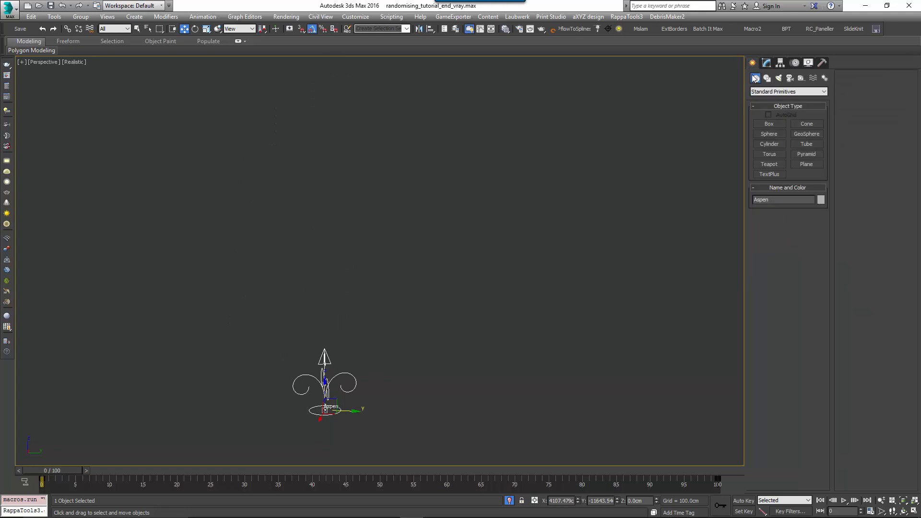
click(758, 93)
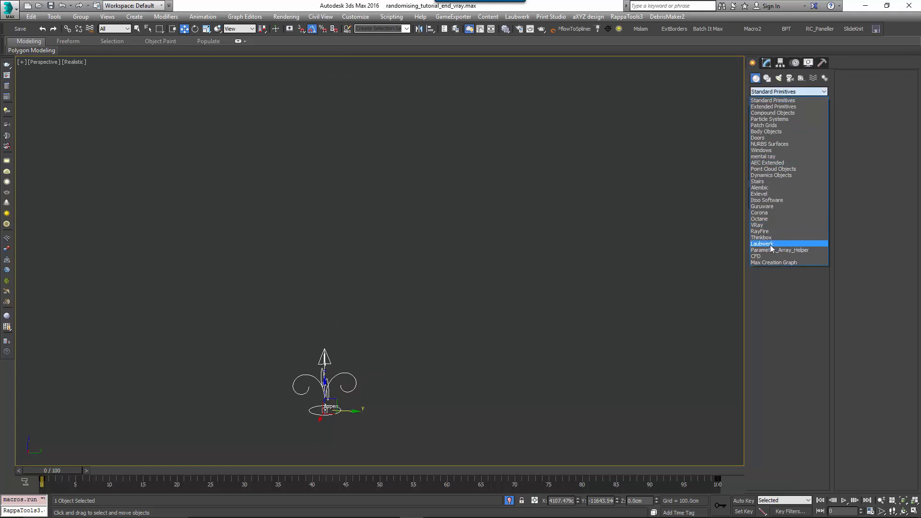
click(760, 225)
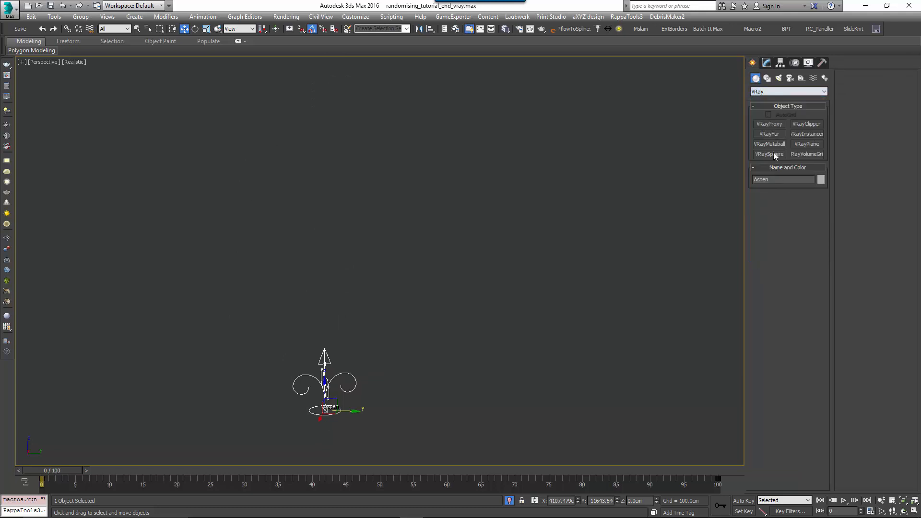
click(770, 125)
click(467, 348)
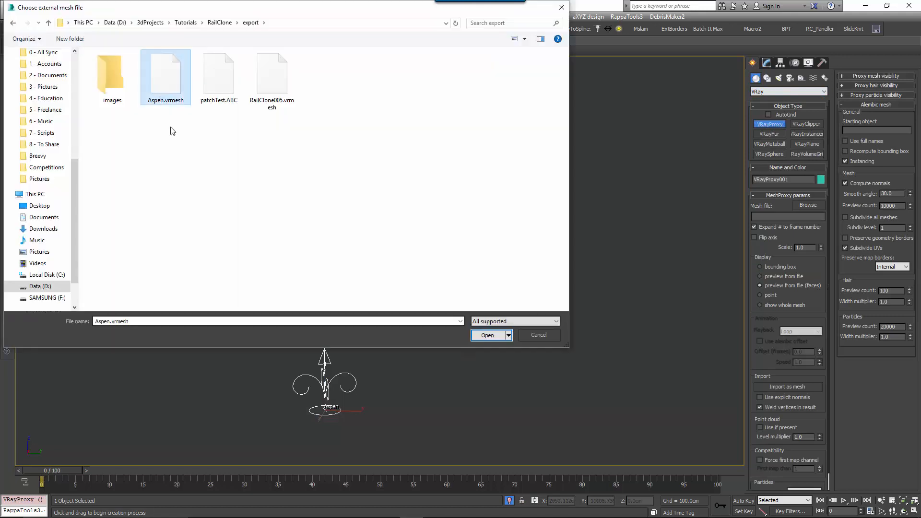
click(491, 338)
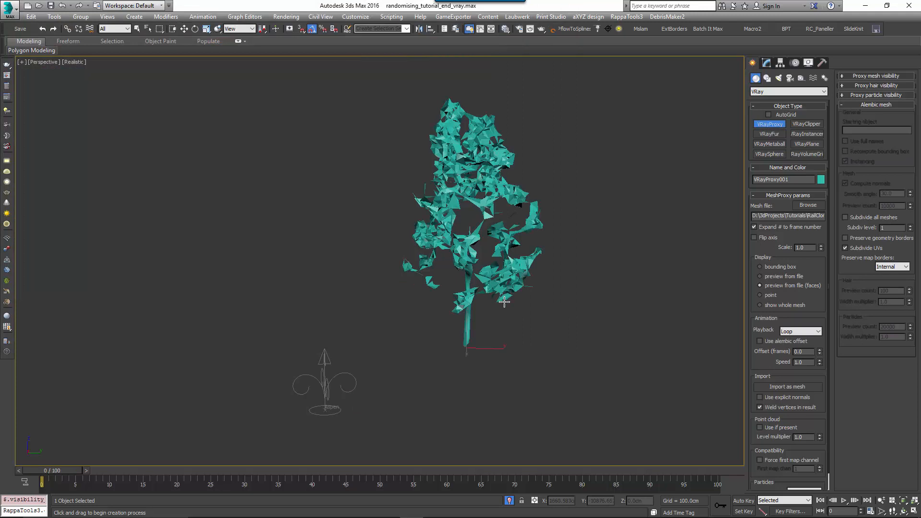
drag(86, 471, 376, 477)
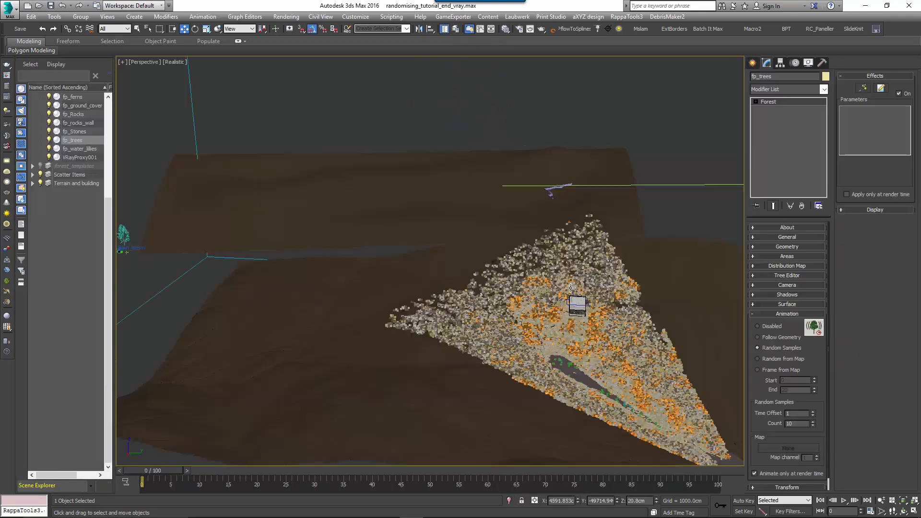
In the fp_trees forest's geometry, replace the Aspen custom object with VRayProxy001 and assign it the tree's multi/sub-object material from the Slate Material Editor
click(793, 247)
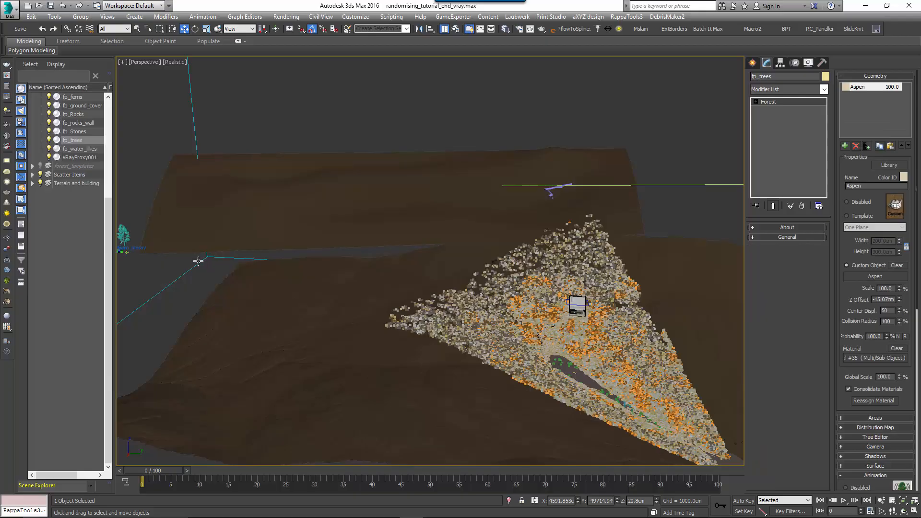
middle_drag(198, 261, 343, 268)
scroll(267, 243, up, 4)
click(890, 277)
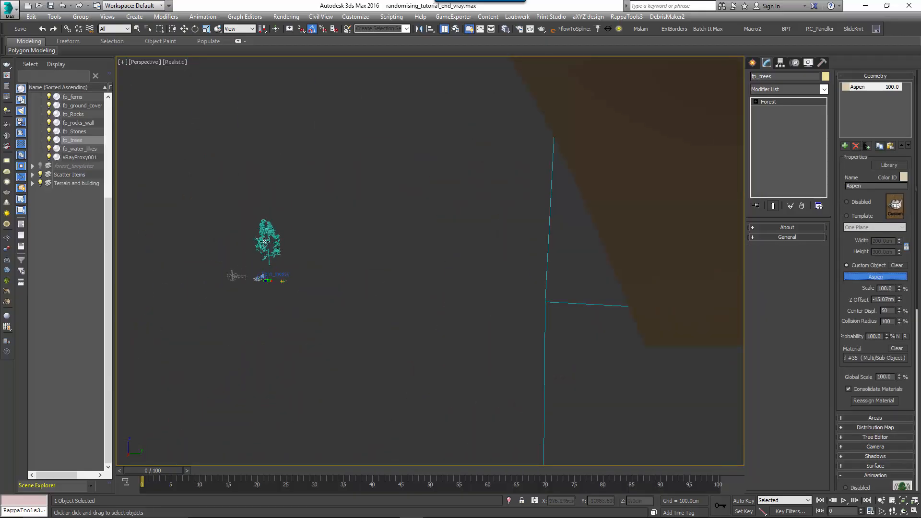
click(265, 240)
middle_drag(417, 246, 480, 259)
scroll(480, 259, down, 3)
middle_drag(672, 233, 470, 216)
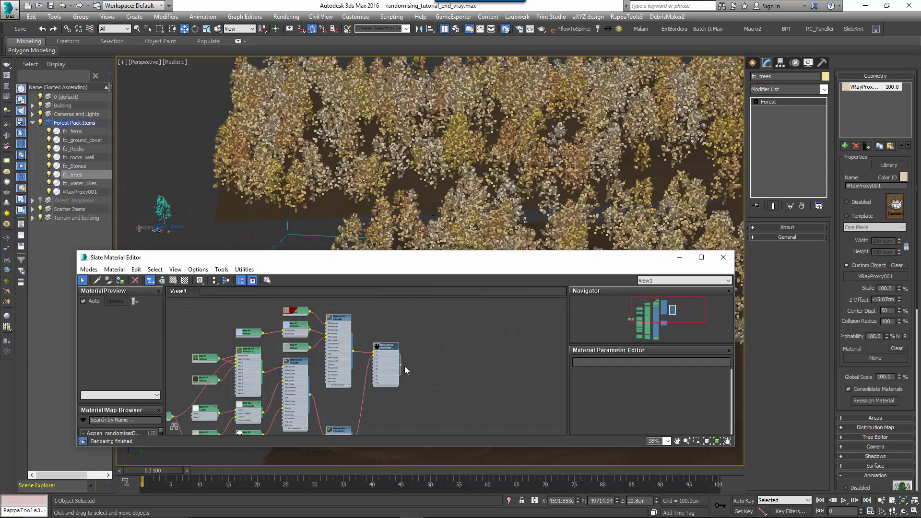
drag(400, 365, 875, 358)
click(451, 291)
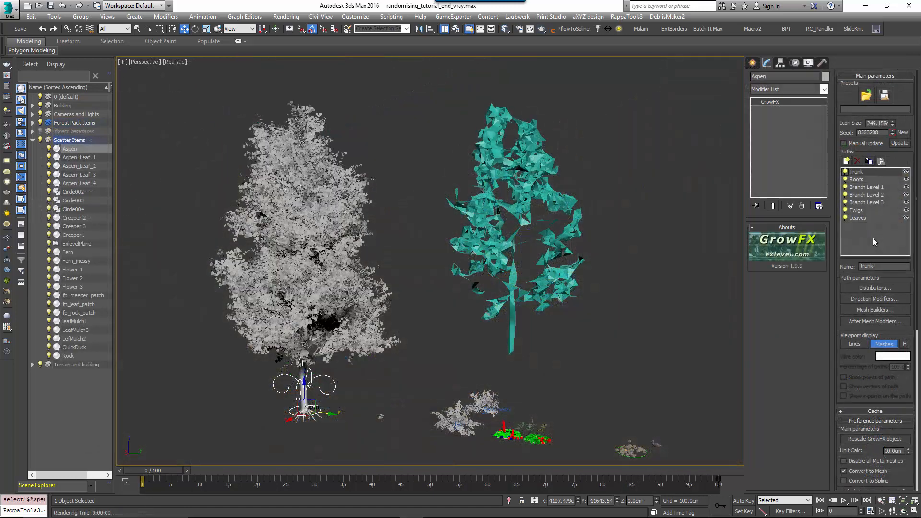
Review the Aspen trunk's direction modifiers and export the tree again as animated V-Ray mesh Aspen.vrmesh for frames 0 to 20, overwriting the existing file
click(876, 299)
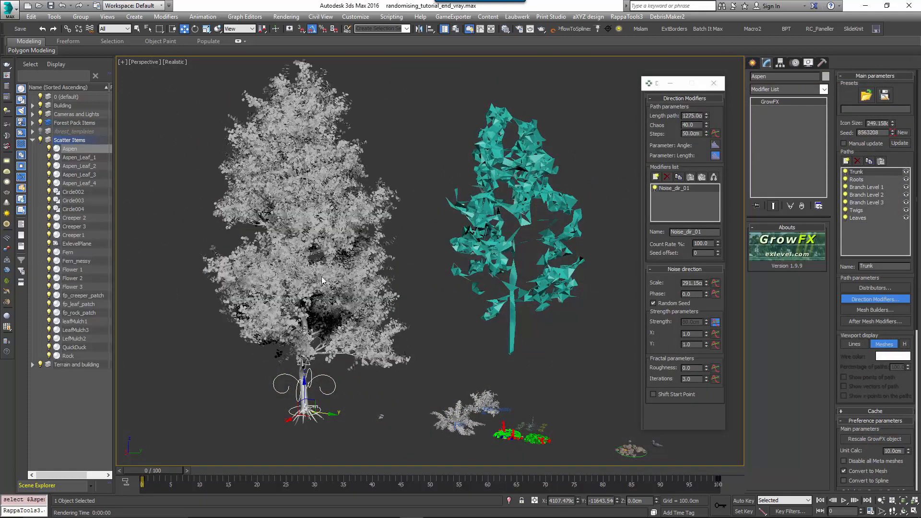
click(714, 83)
right_click(327, 261)
click(374, 436)
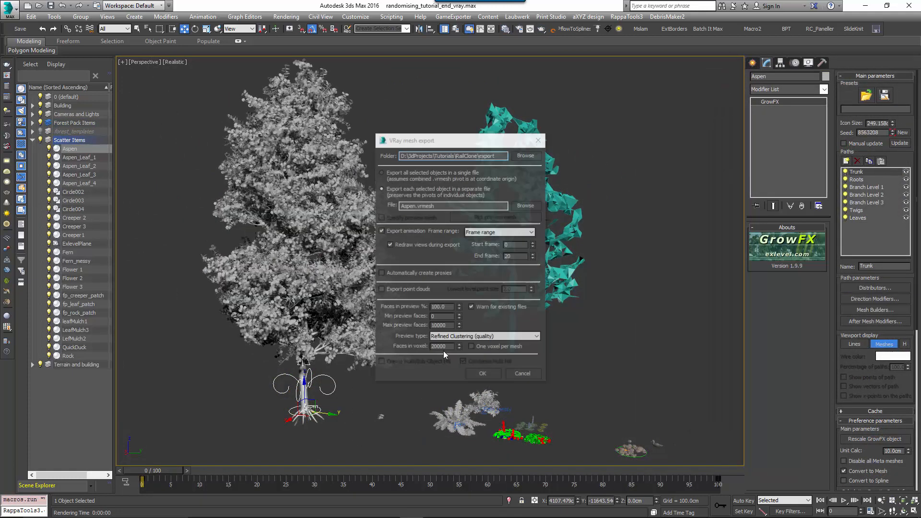
click(492, 372)
click(504, 301)
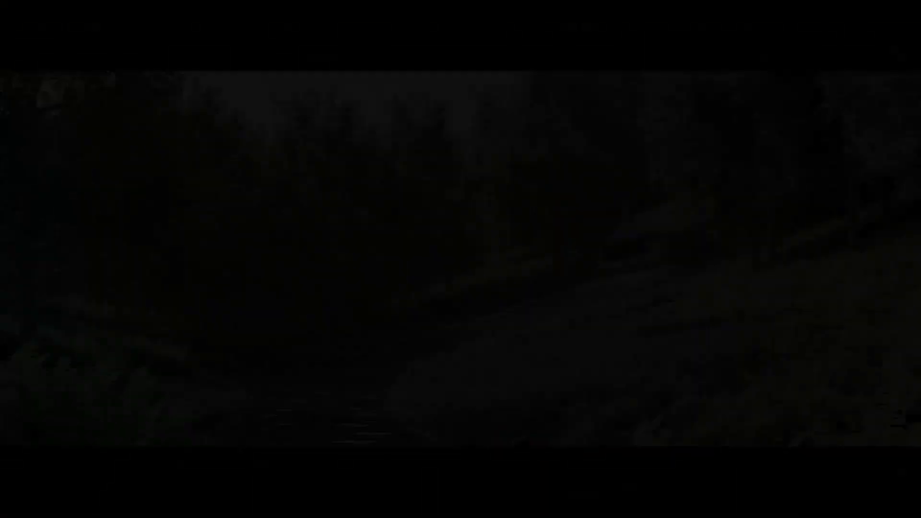